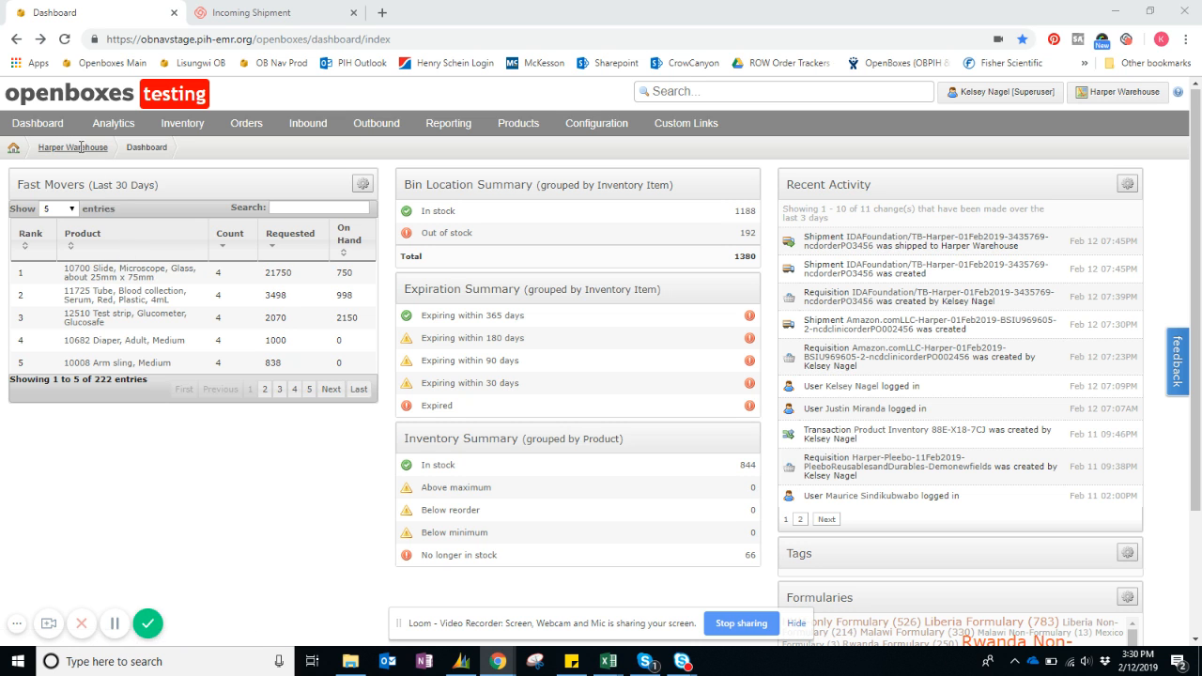
Look through the locations available for selection, keeping Harper Warehouse as the current location.
left_click(83, 147)
scroll(709, 377, "down", 6)
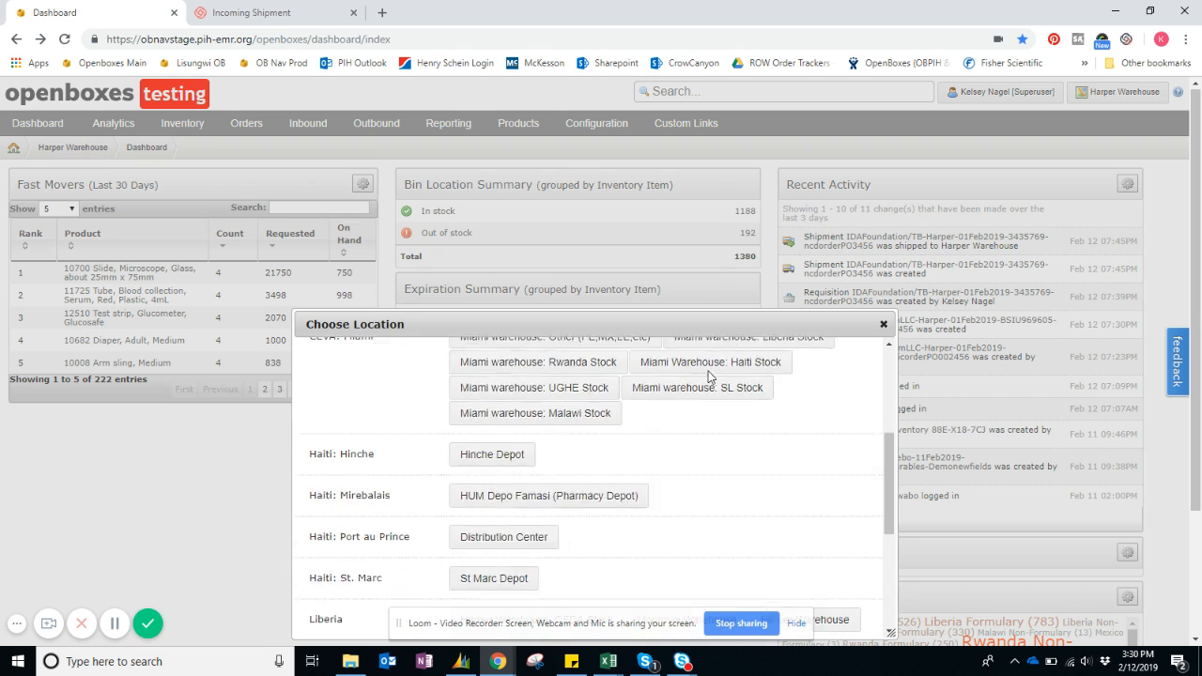
scroll(710, 377, "up", 6)
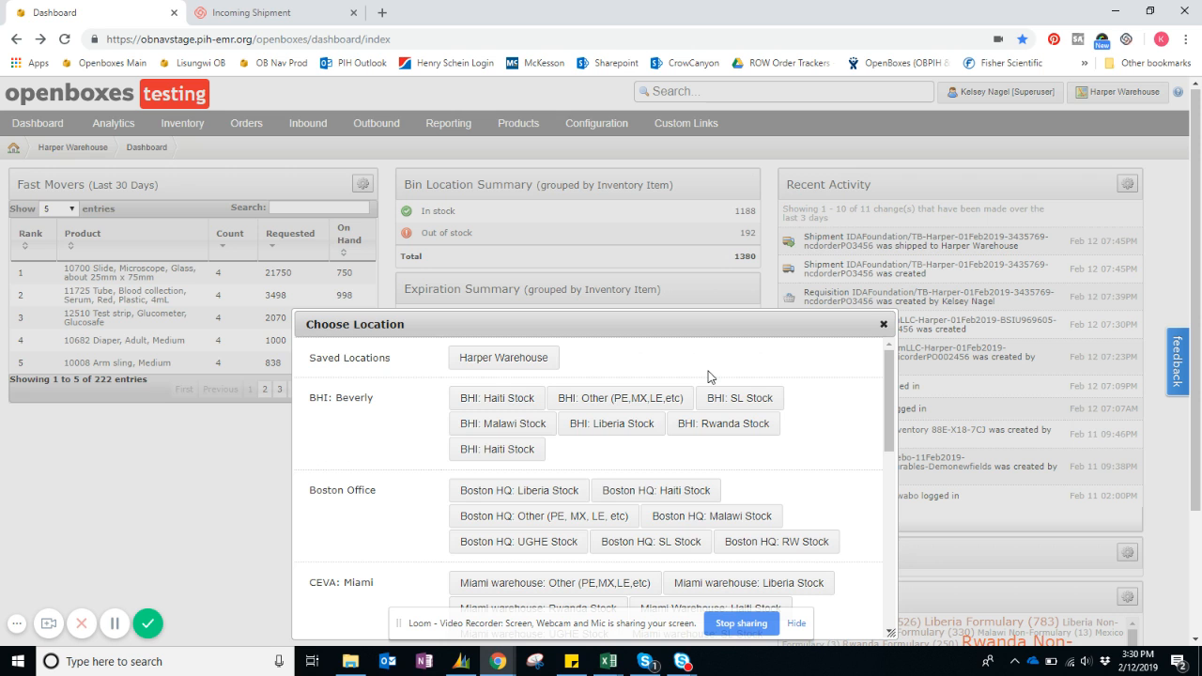
left_click(884, 326)
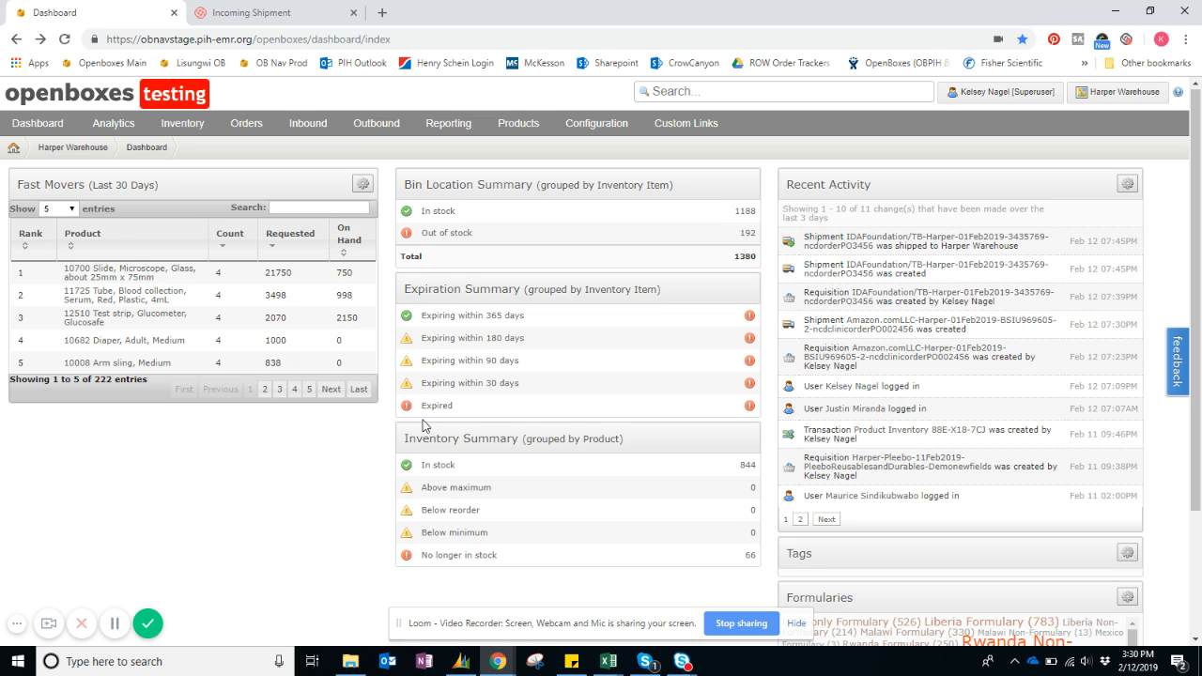
List the inbound stock movements for Harper Warehouse and check their receipt statuses.
left_click(313, 130)
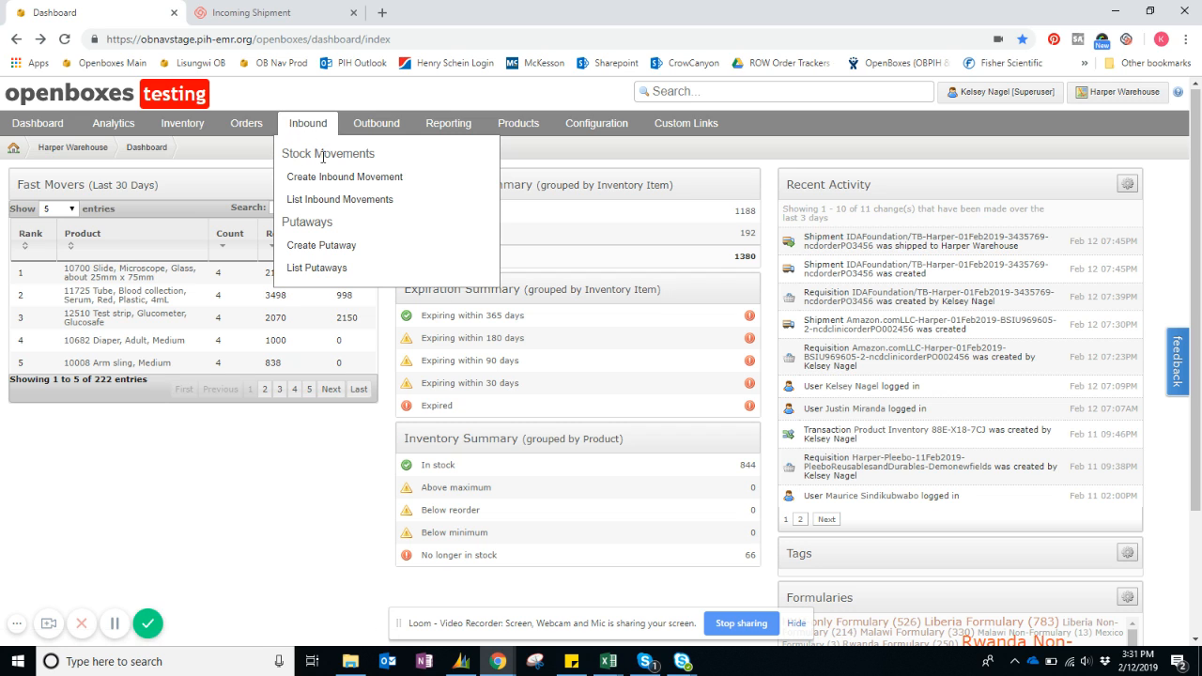
left_click(383, 204)
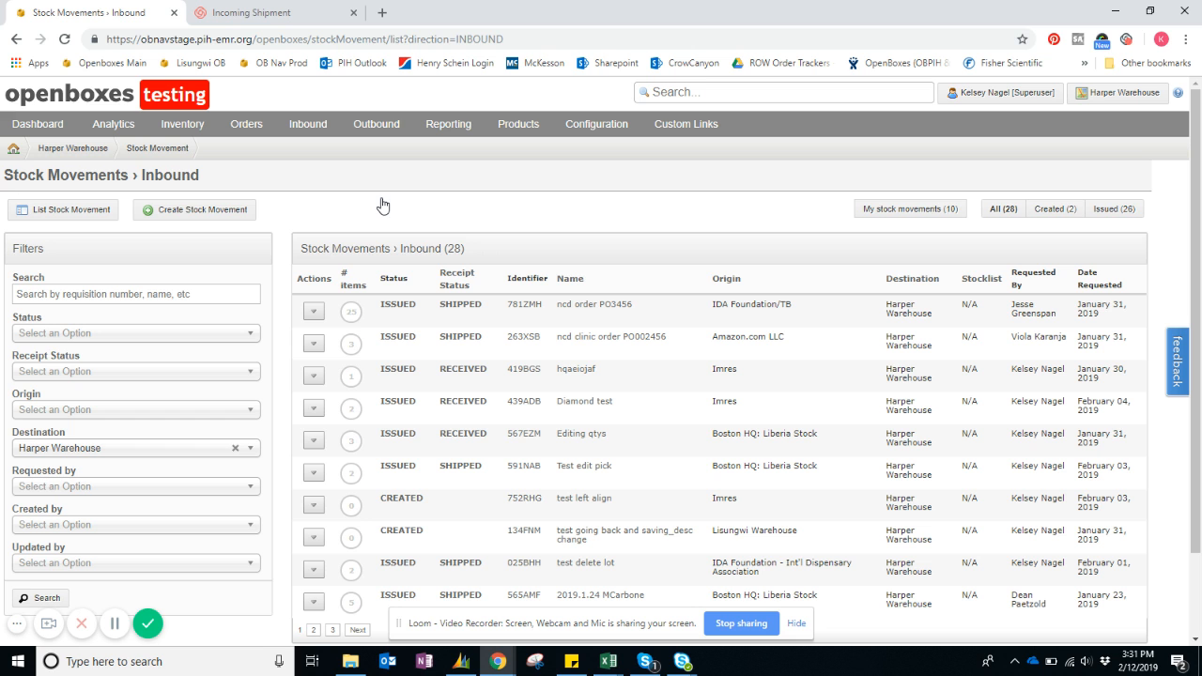
scroll(508, 221, "down", 1)
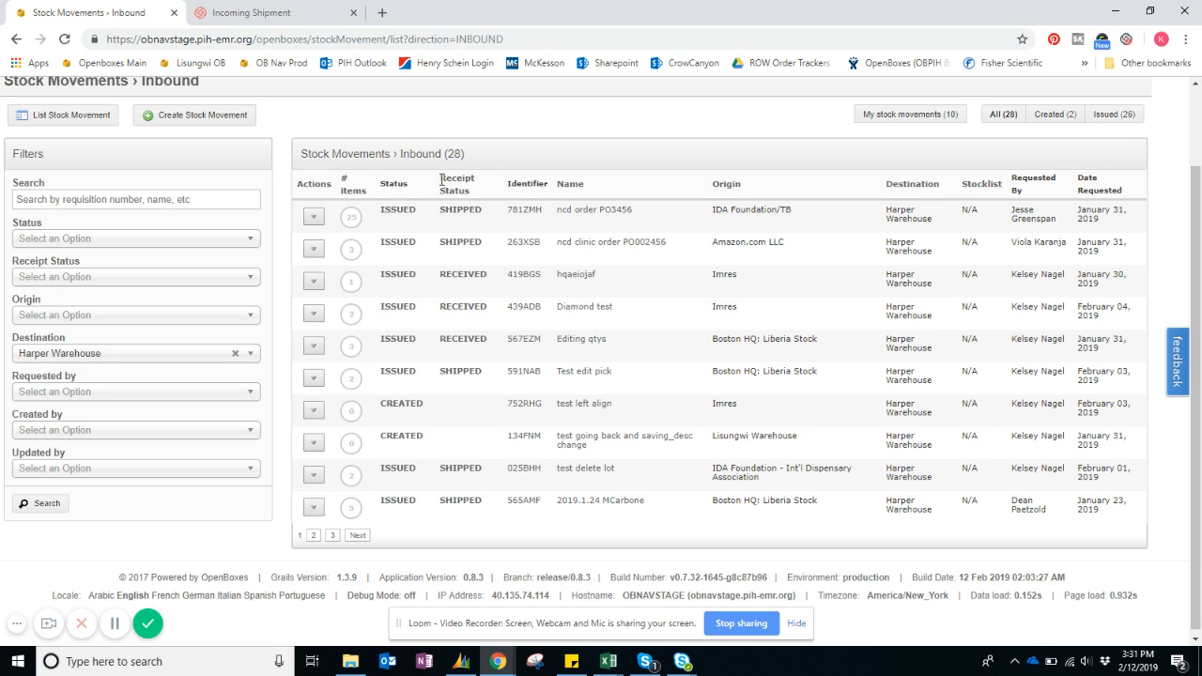
left_click_drag(441, 178, 536, 194)
scroll(1105, 325, "up", 1)
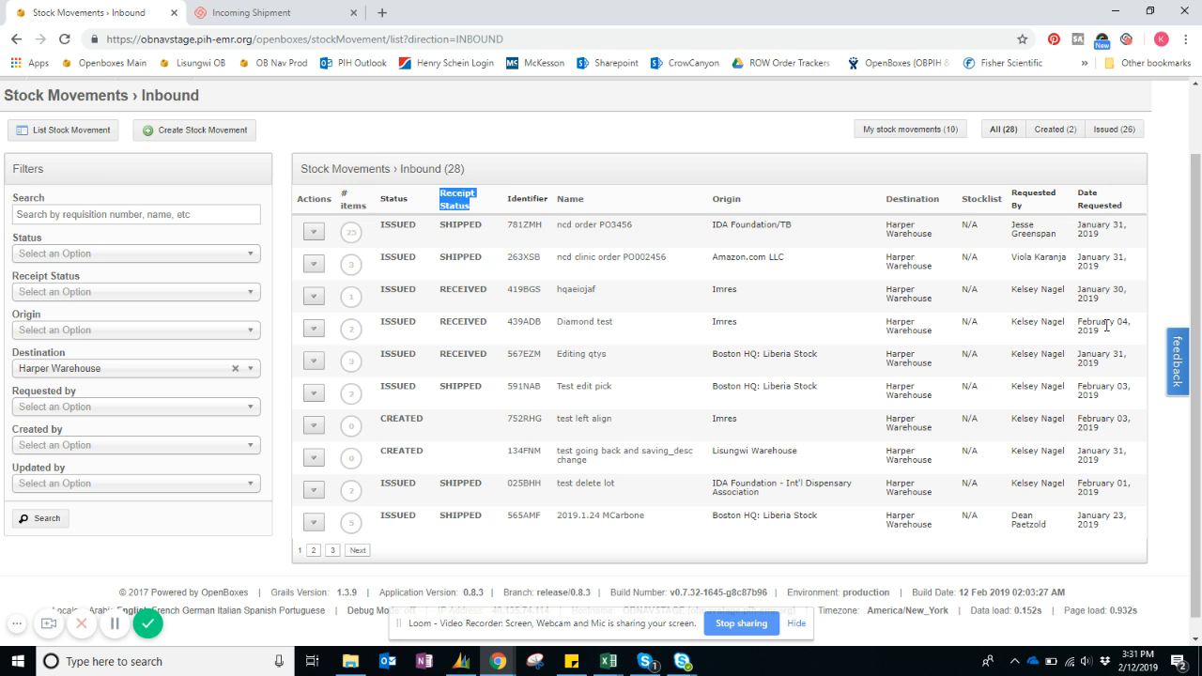
Filter the inbound stock movements to those with receipt status SHIPPED.
left_click(53, 292)
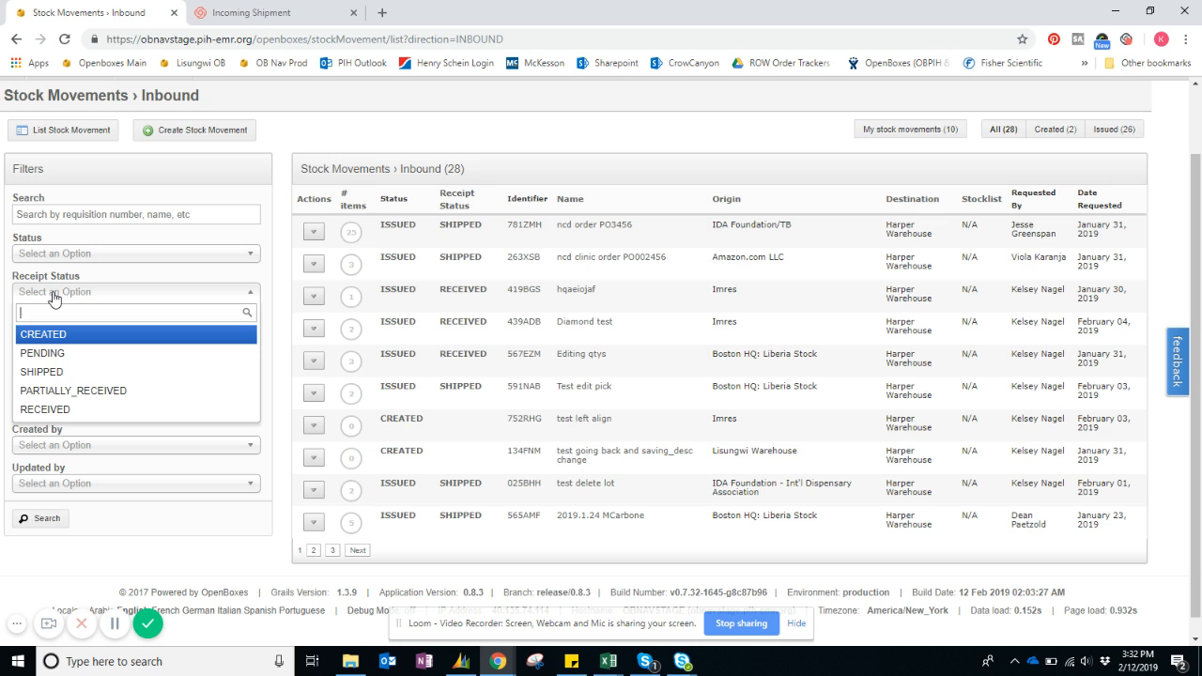
left_click(42, 373)
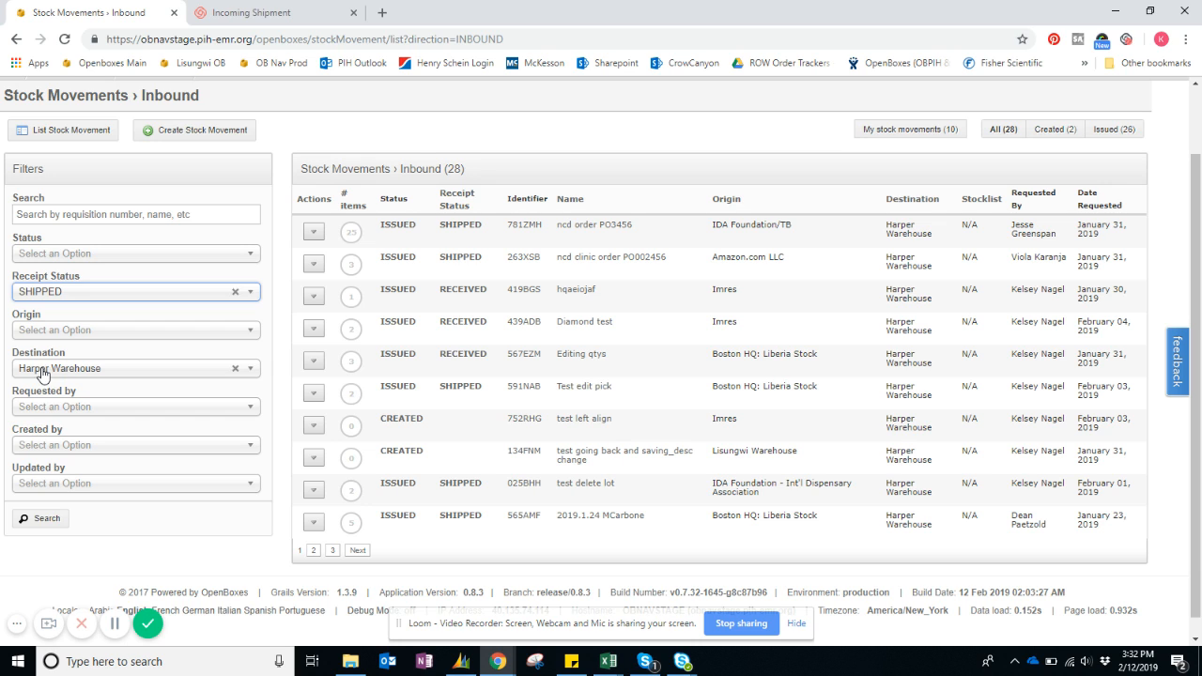
left_click(34, 523)
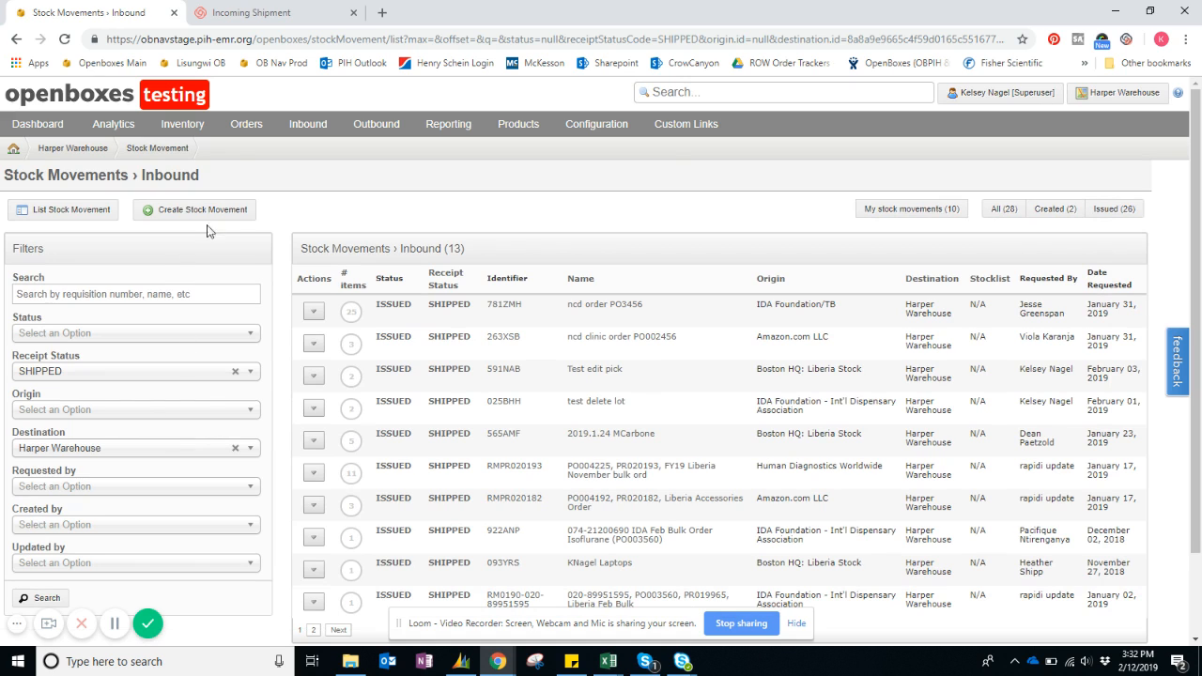
Open the shipped NCD stock movement that originates from IDA Foundation/TB.
scroll(303, 239, "down", 1)
scroll(303, 240, "down", 1)
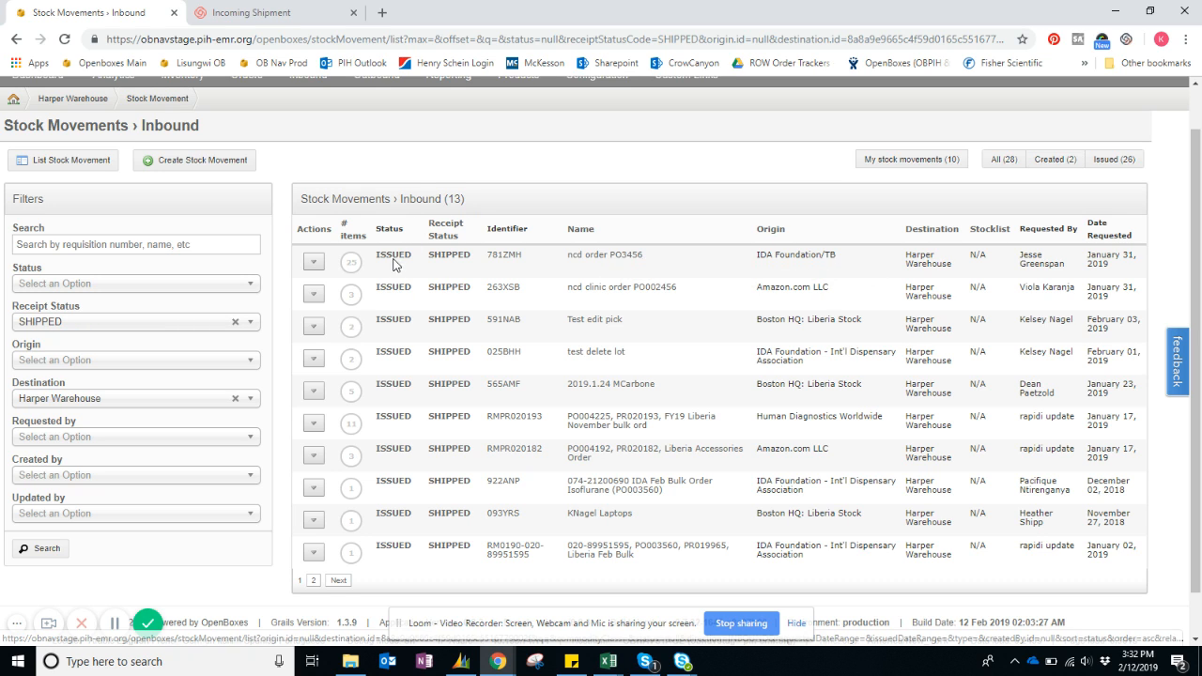
left_click(314, 263)
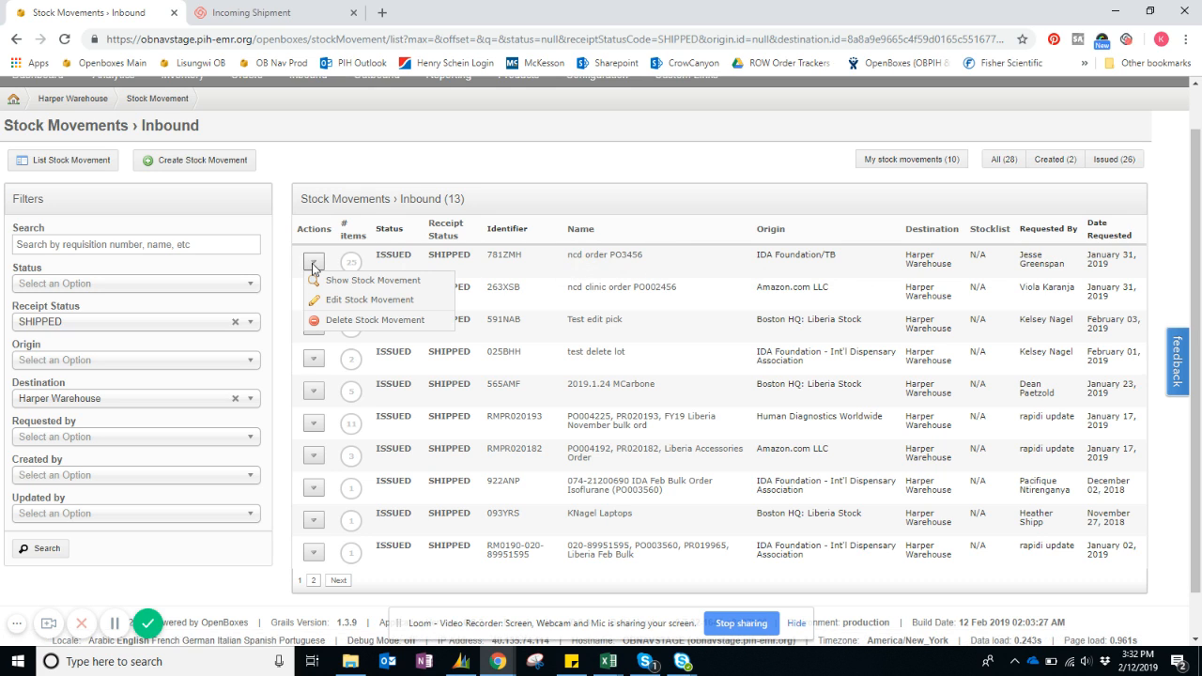
left_click(368, 282)
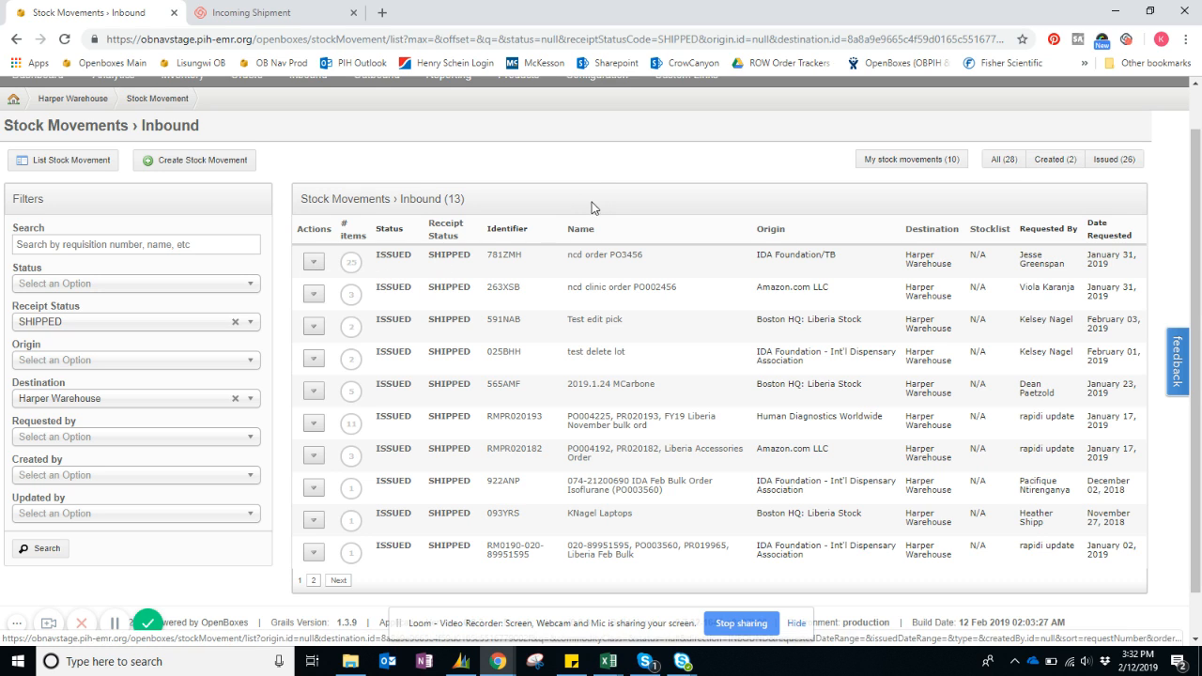
left_click(591, 257)
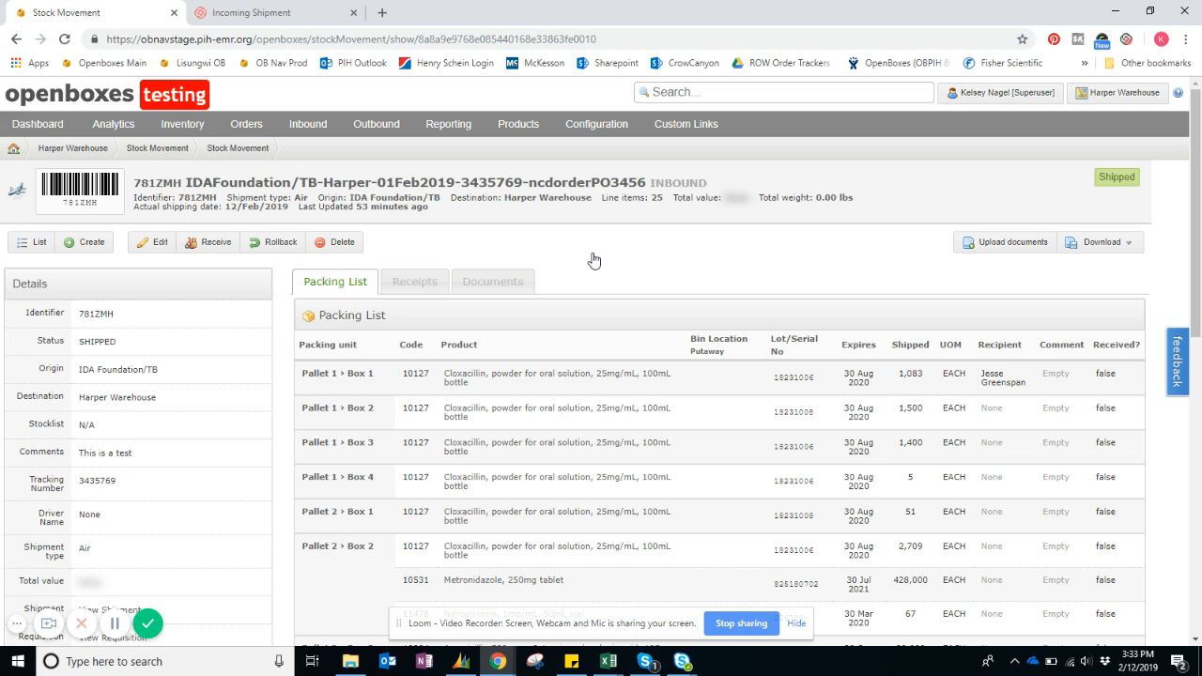
Examine the shipment's packing list, documents and receipts, and return to the packing list.
scroll(603, 300, "down", 10)
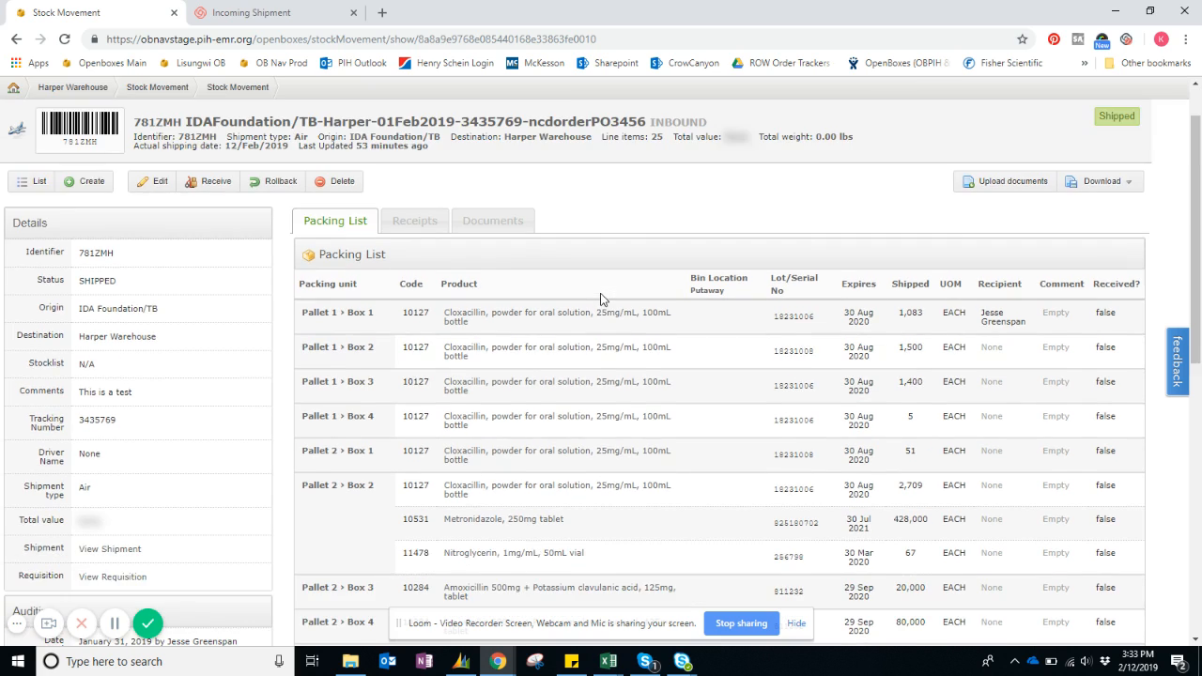
scroll(601, 299, "up", 10)
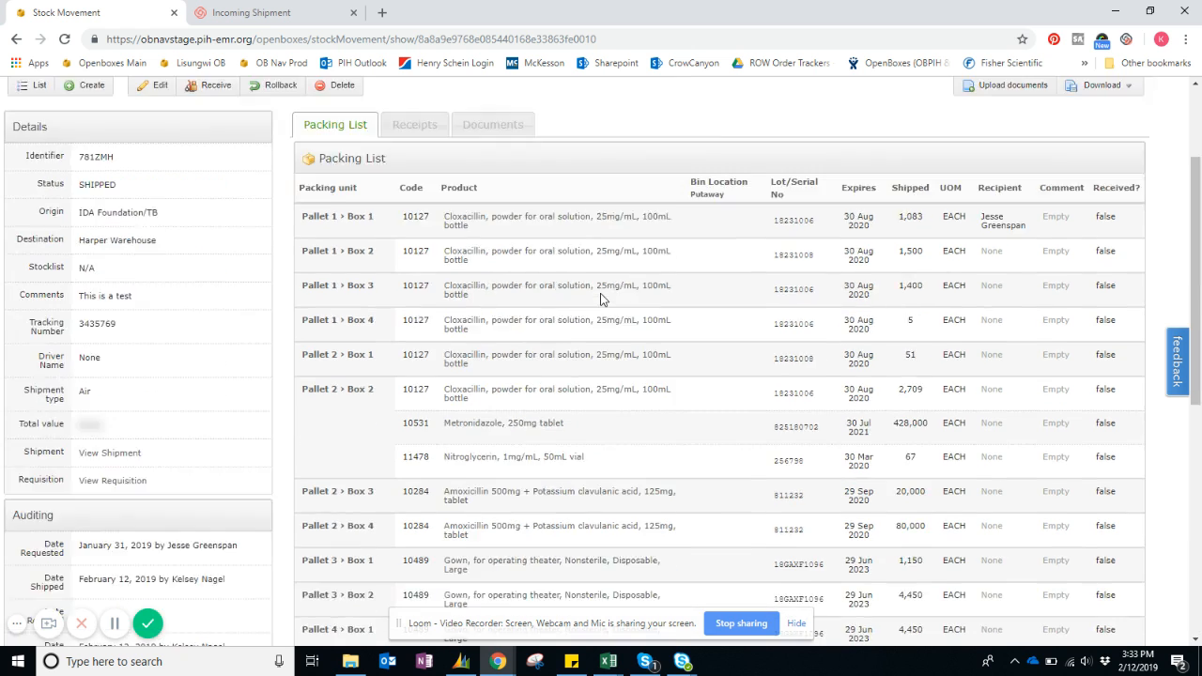
left_click(507, 276)
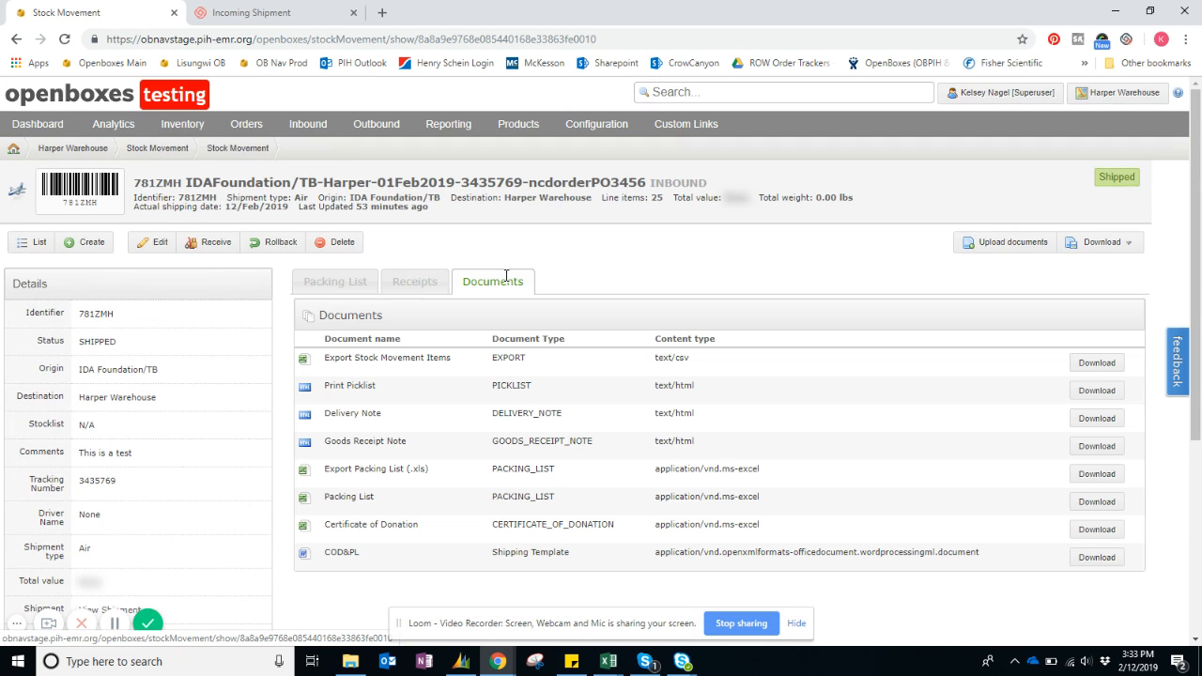
left_click(414, 280)
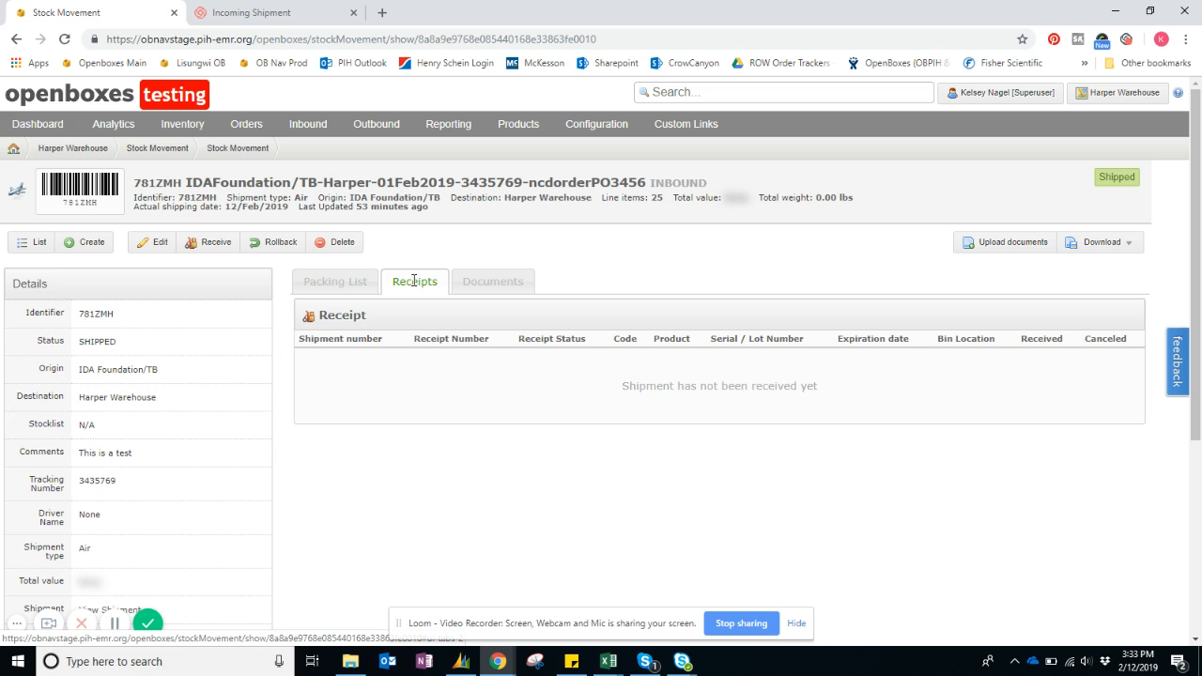
left_click(332, 276)
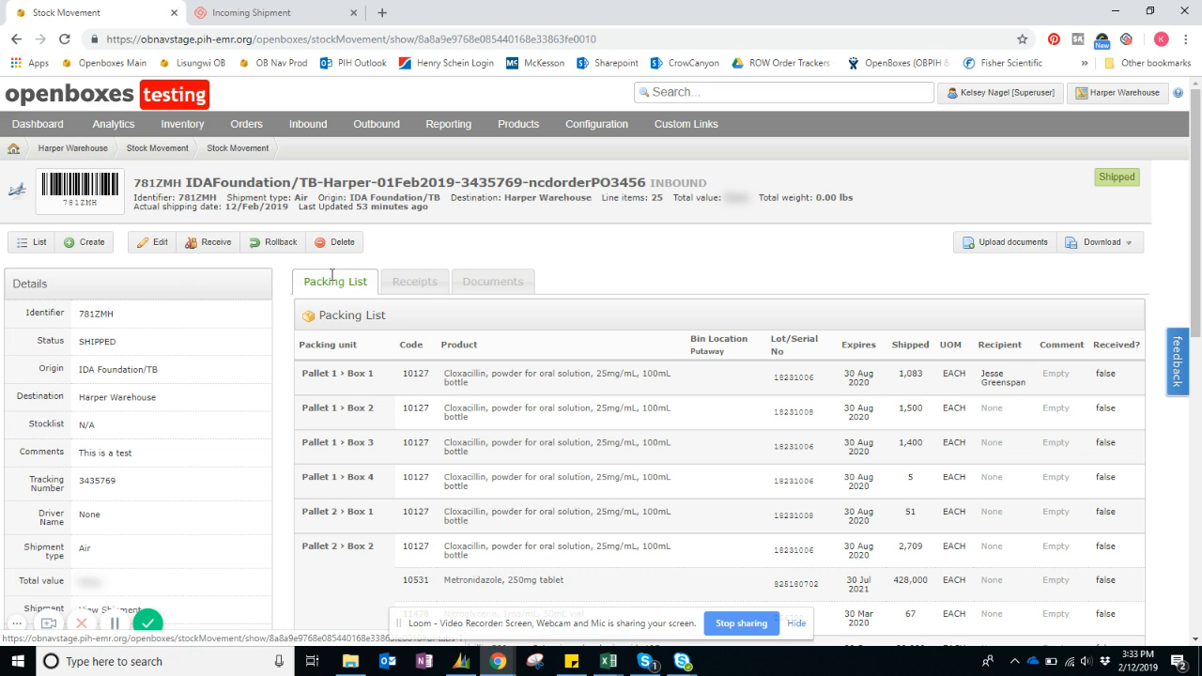
Start receiving the IDA Foundation/TB shipment and look through all its pallet and box lines.
left_click(212, 246)
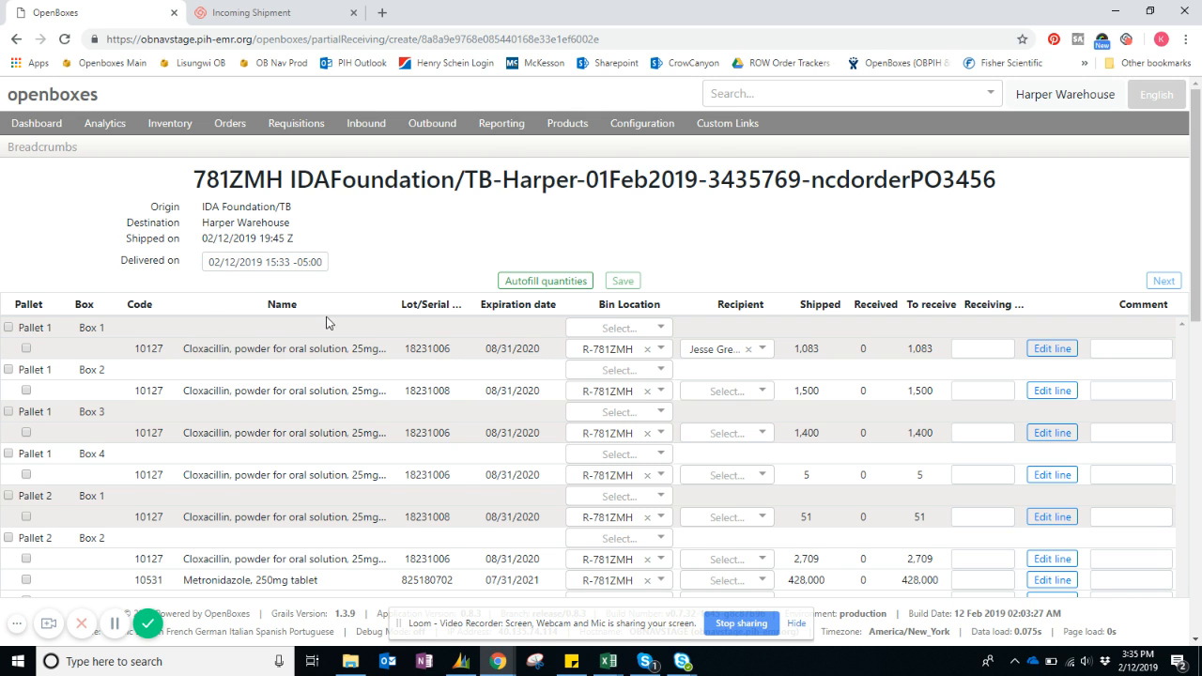
scroll(327, 323, "down", 10)
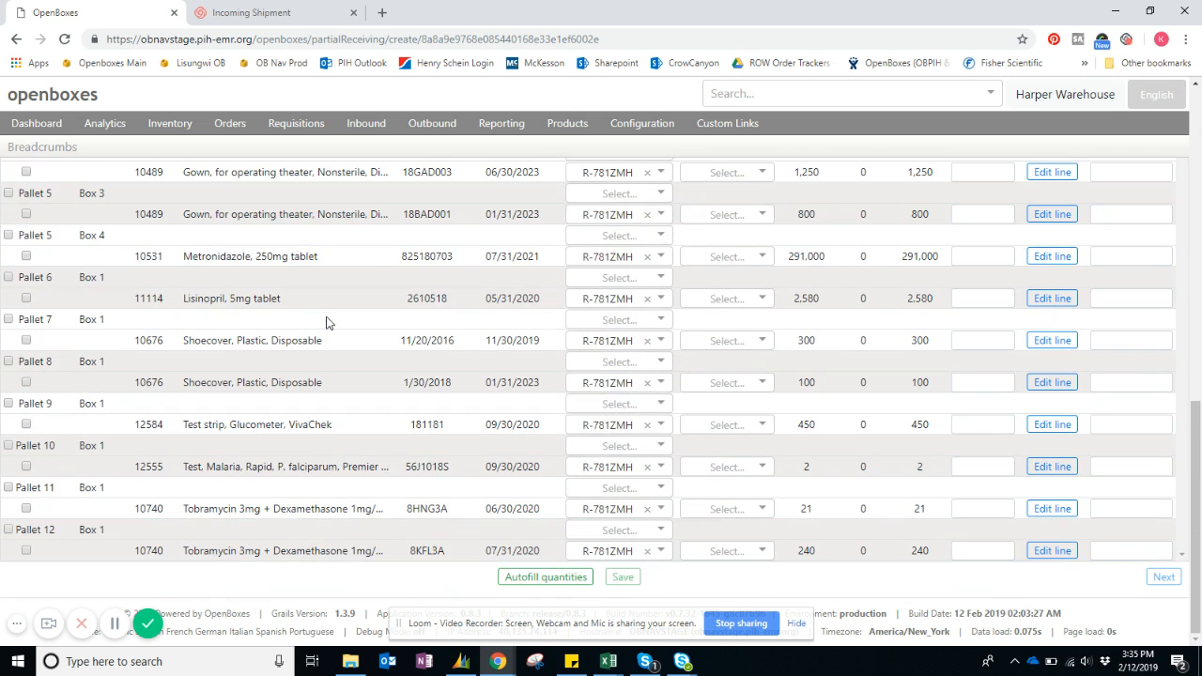
scroll(327, 323, "up", 10)
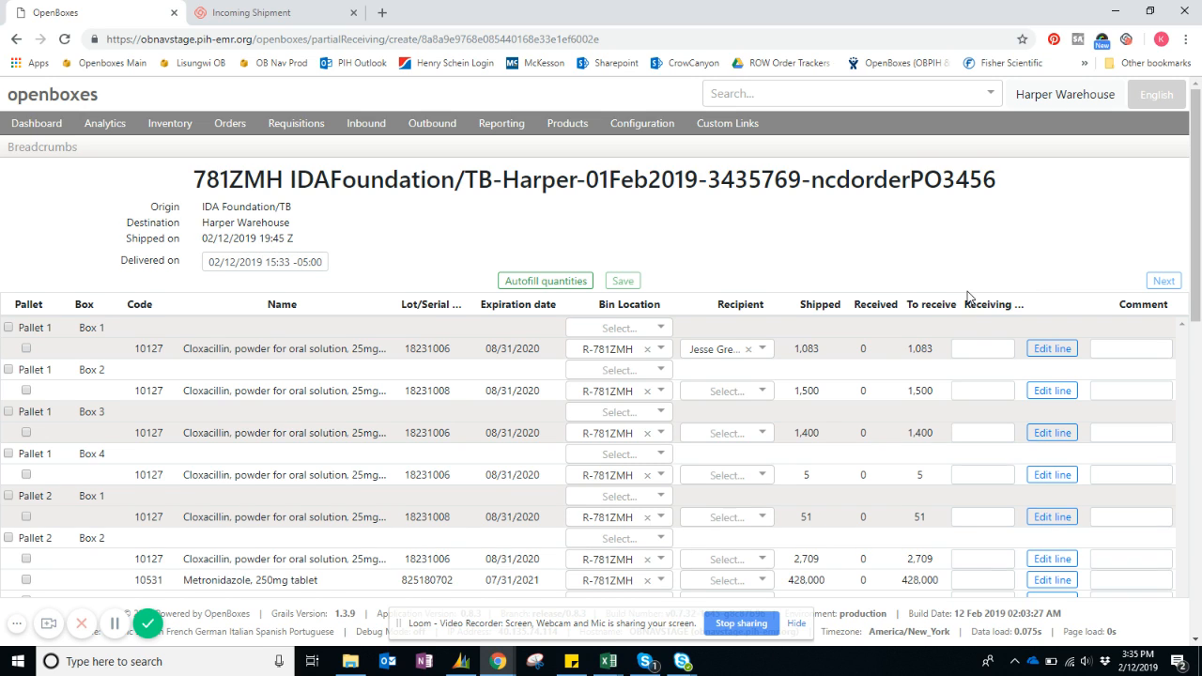
scroll(967, 293, "down", 10)
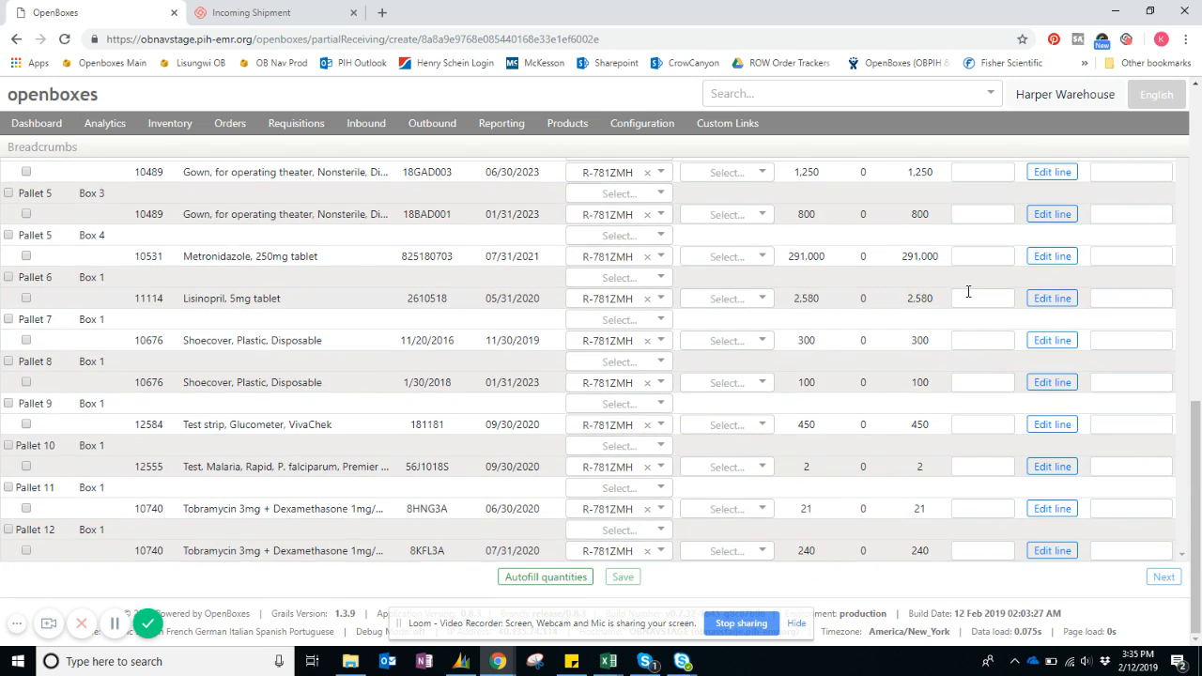
scroll(968, 292, "up", 10)
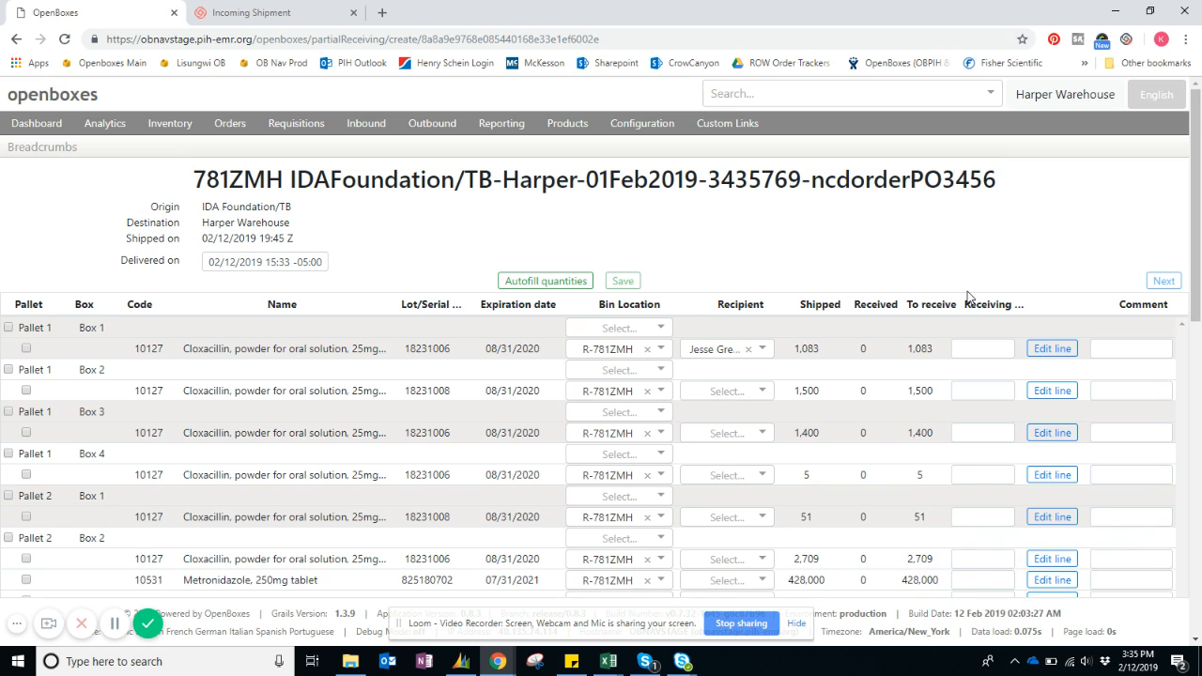
Enter a receiving quantity of 1083 for the cloxacillin line in Pallet 1, Box 1, and clear it again.
left_click(972, 351)
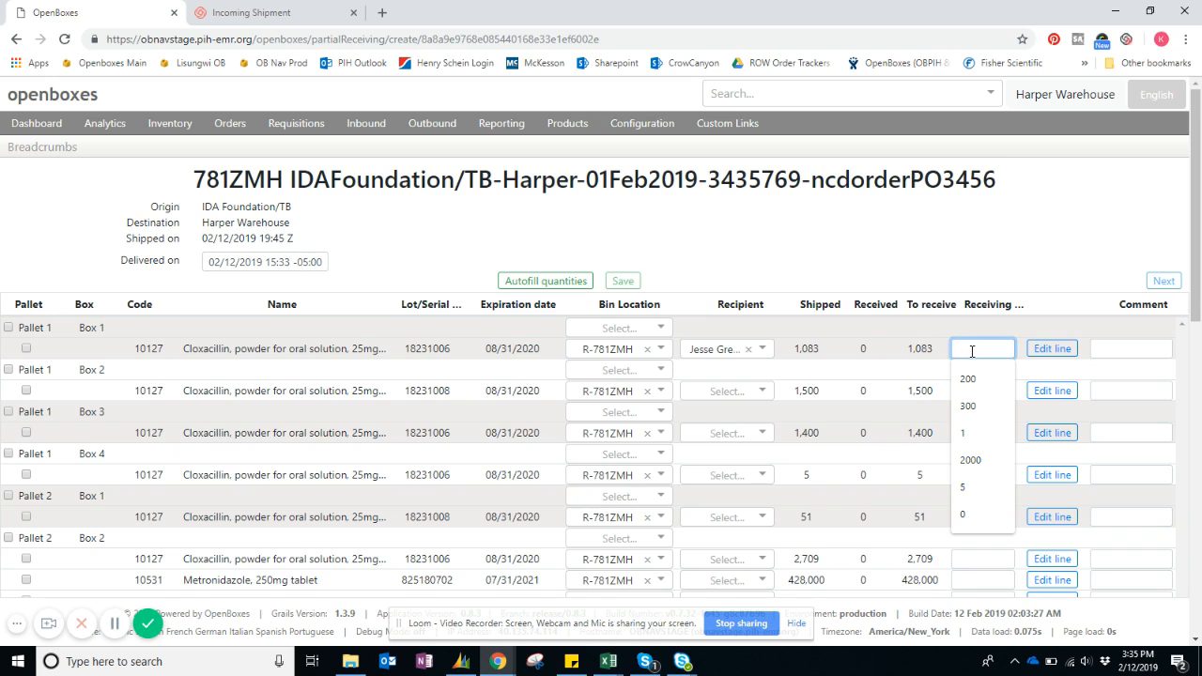
type("1083")
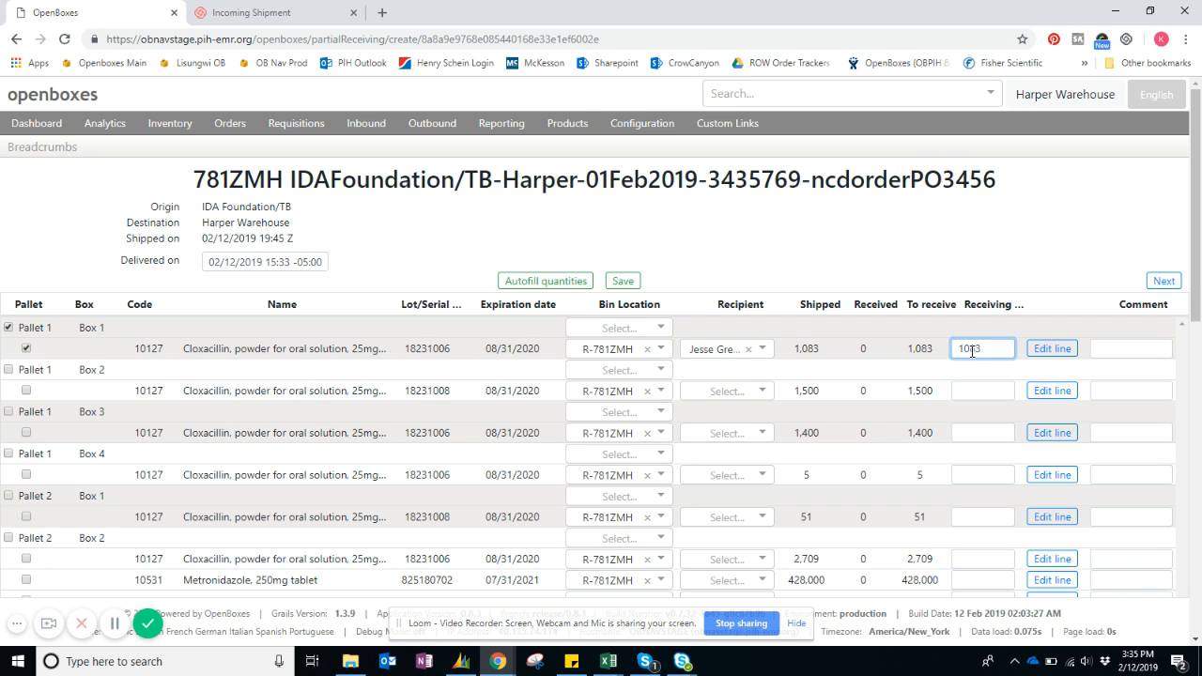
key("BackSpace")
key("BackSpace")
key("BackSpace")
key("BackSpace")
left_click(771, 267)
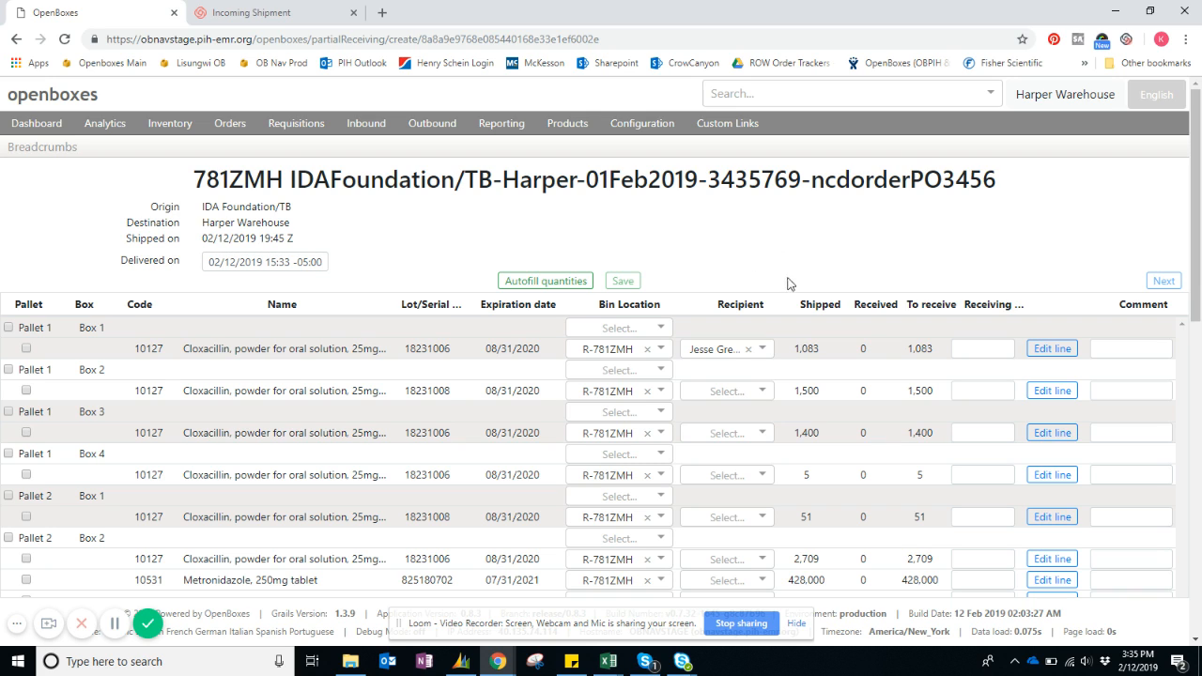
Autofill the receiving quantities for all lines, and set Pallet 1, Box 1 to 1000 and Pallet 1, Box 3 to 1500.
left_click(548, 284)
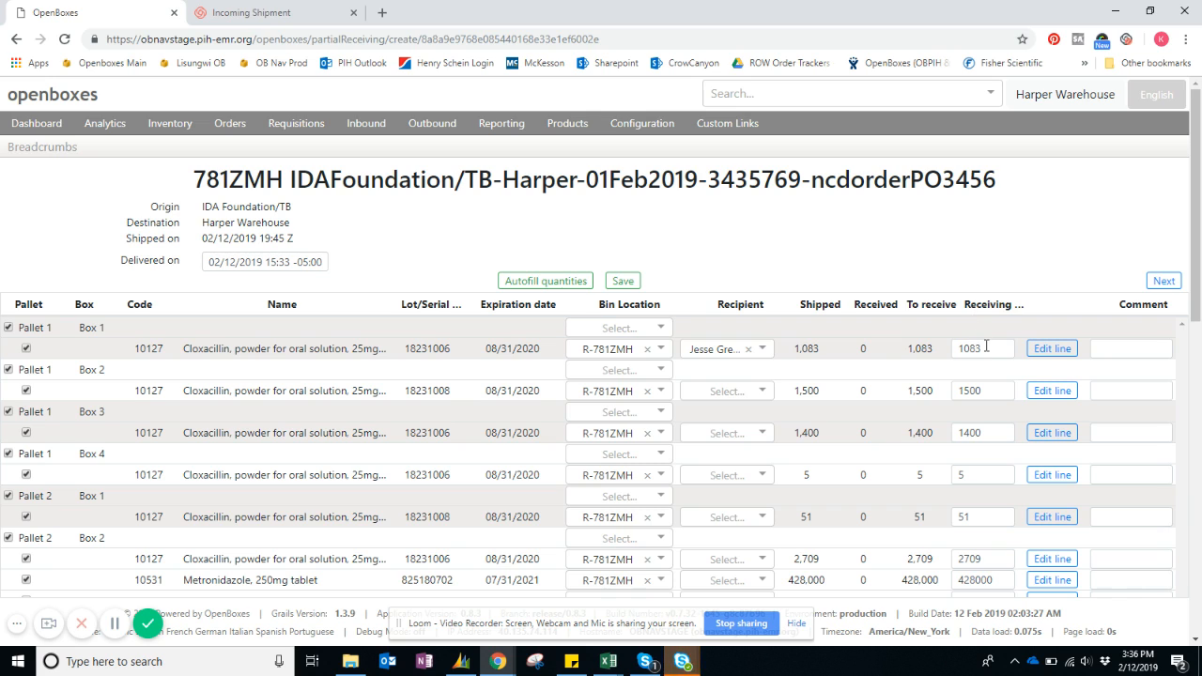
left_click_drag(986, 349, 954, 347)
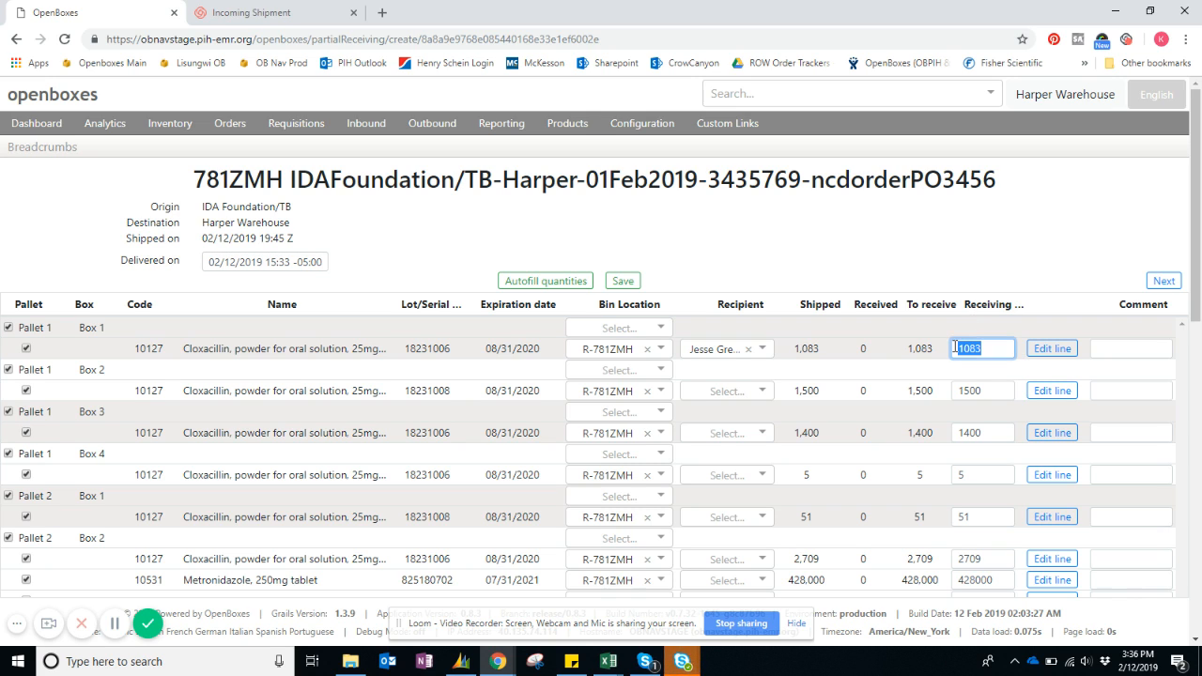
type("1000")
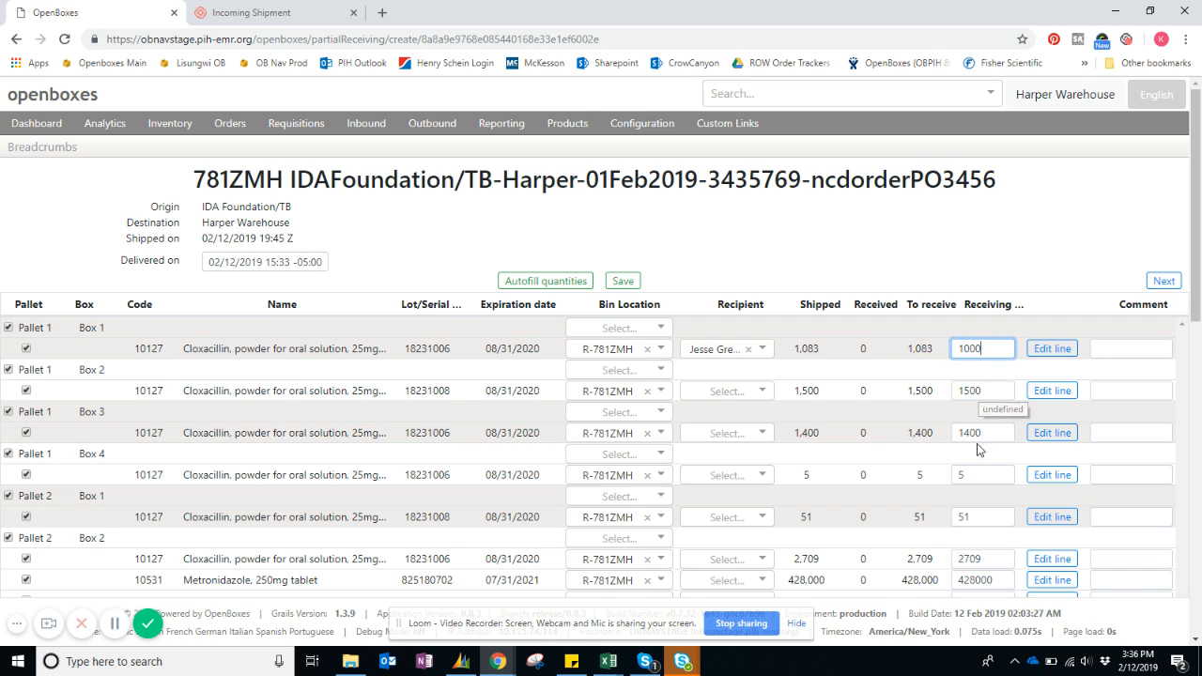
left_click_drag(991, 432, 910, 433)
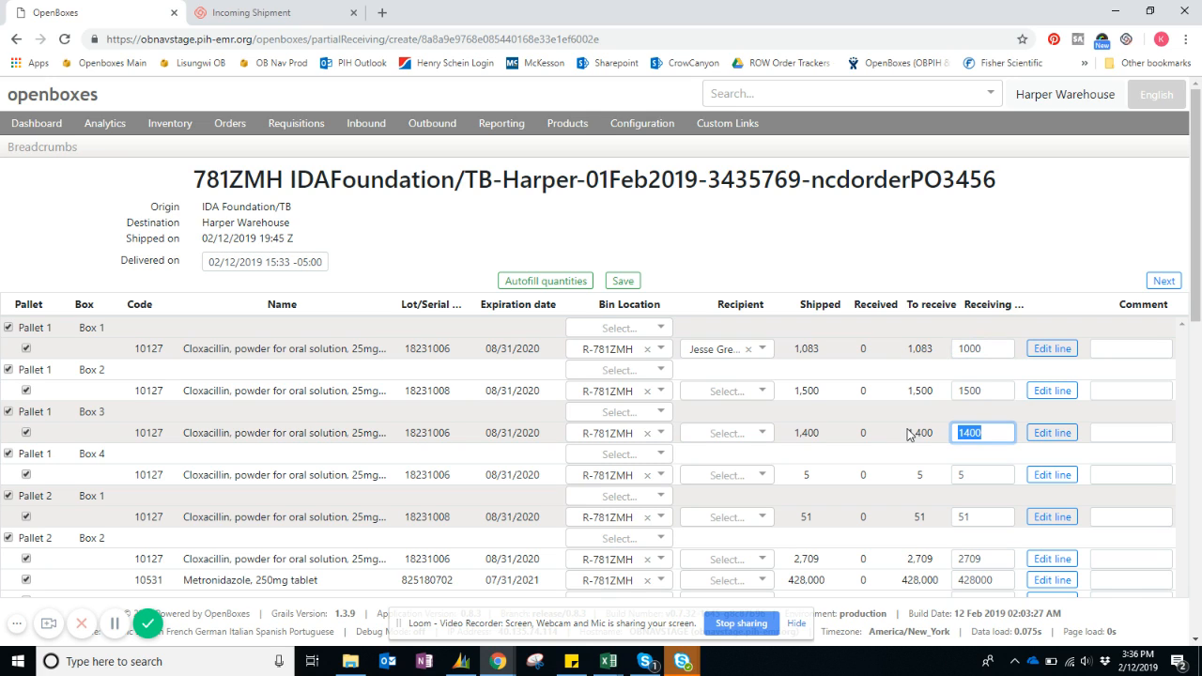
type("1500")
Deselect Pallet 1, Box 1 to clear its receiving quantity, reselect it, and set the quantity to 1000 again.
left_click(8, 328)
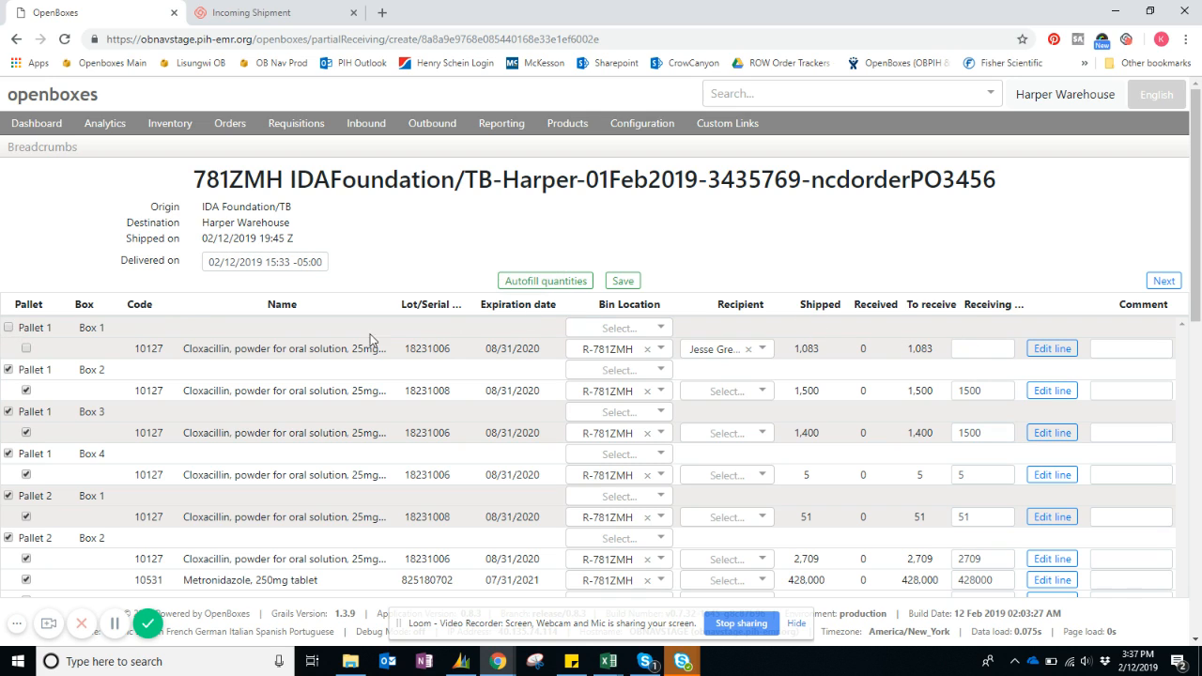
left_click(8, 327)
left_click(992, 352)
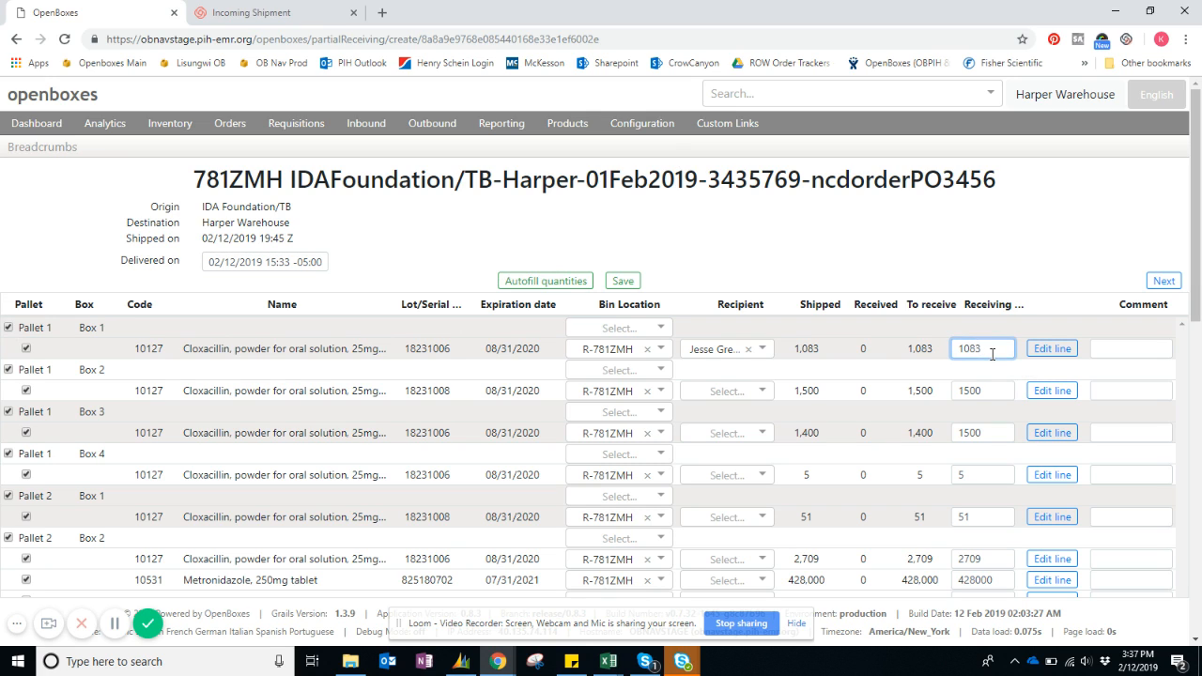
key("BackSpace")
key("BackSpace")
type("00")
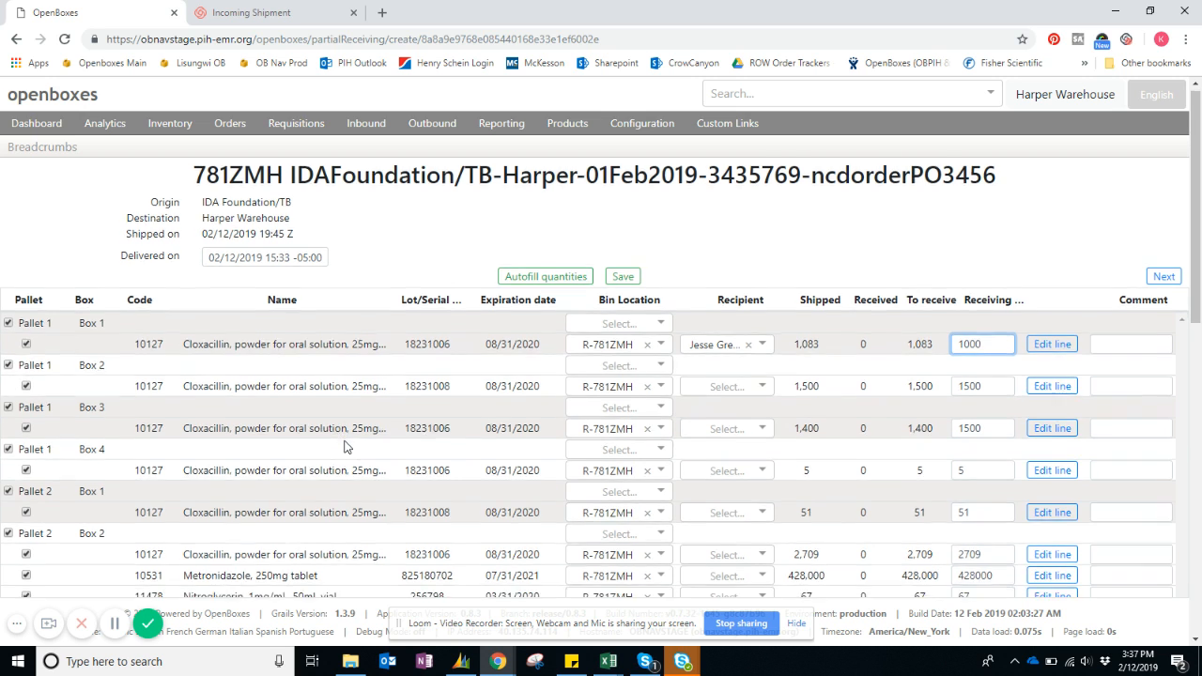
scroll(345, 447, "down", 10)
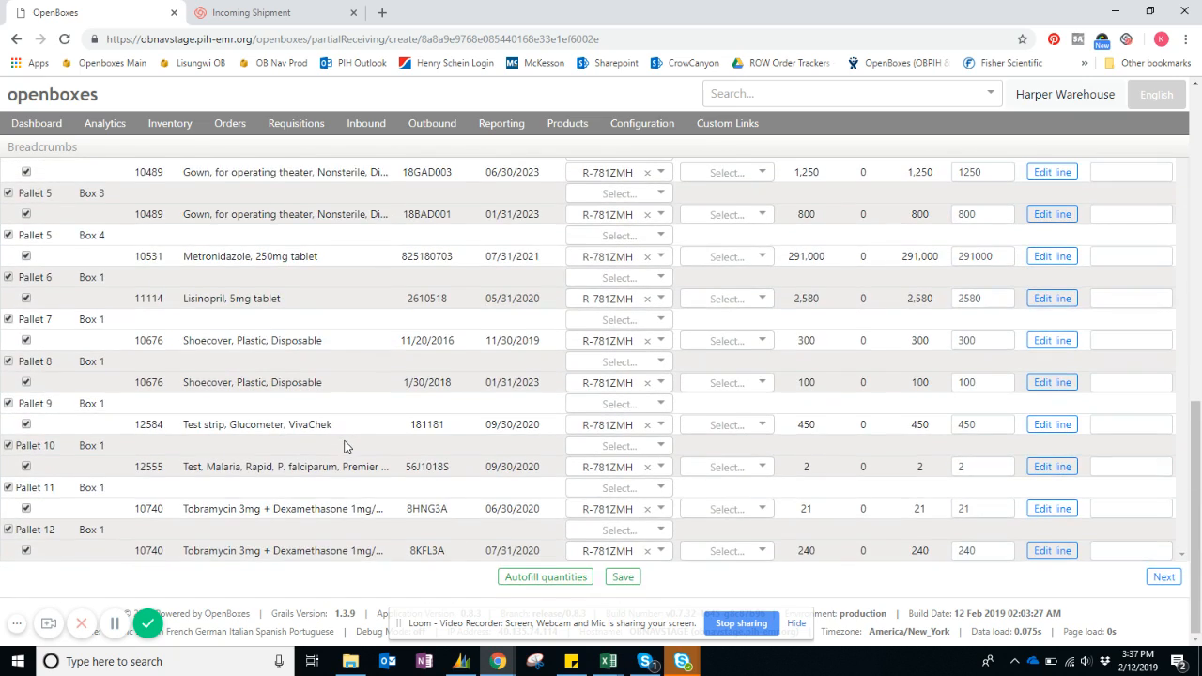
Add the comment "83 damaged" to the Pallet 1, Box 1 line and "2 extra boxes" to the Pallet 1, Box 3 line.
scroll(345, 447, "up", 10)
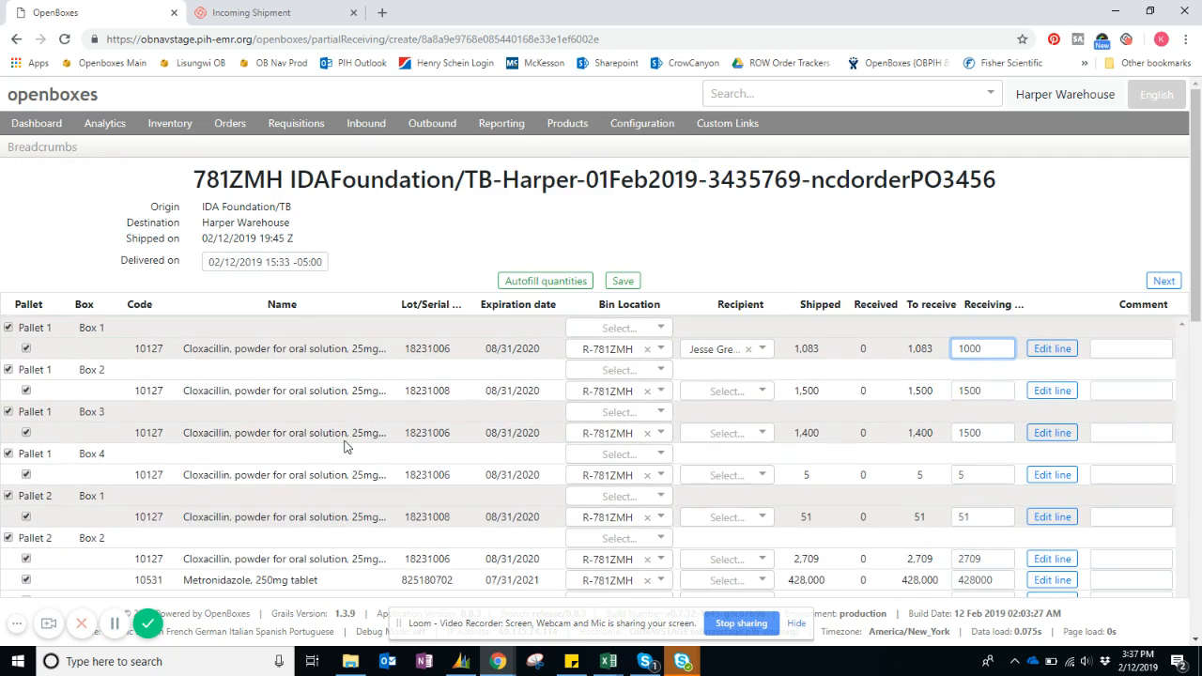
left_click(1118, 350)
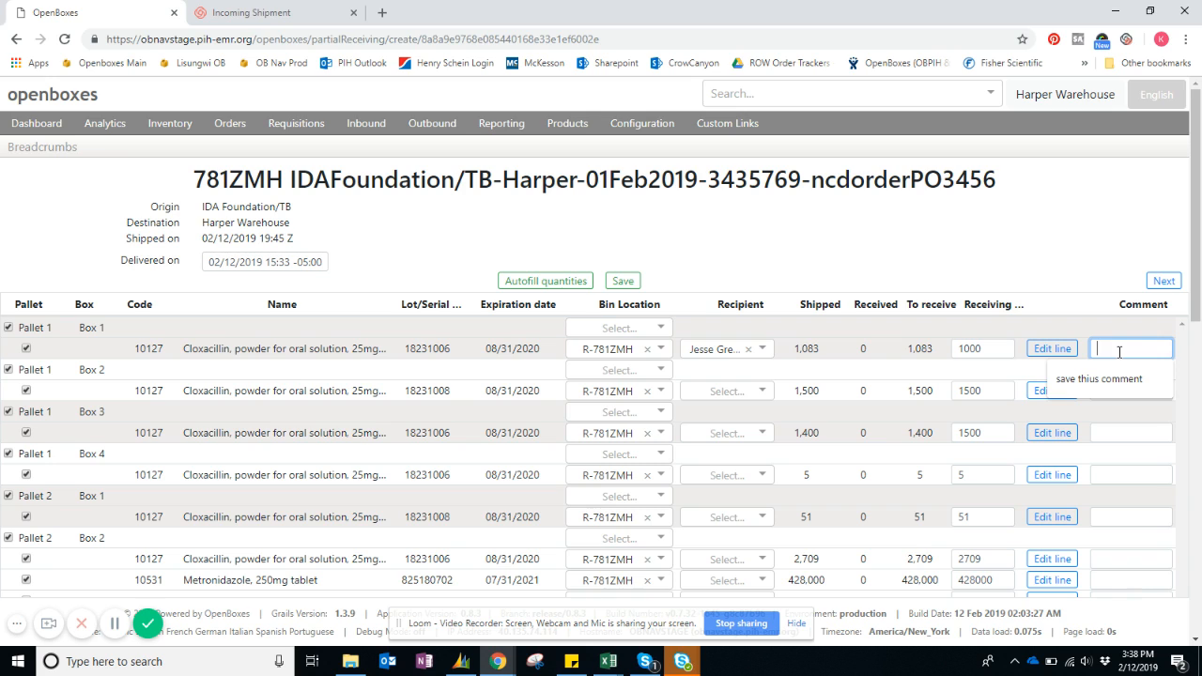
type("83 dama")
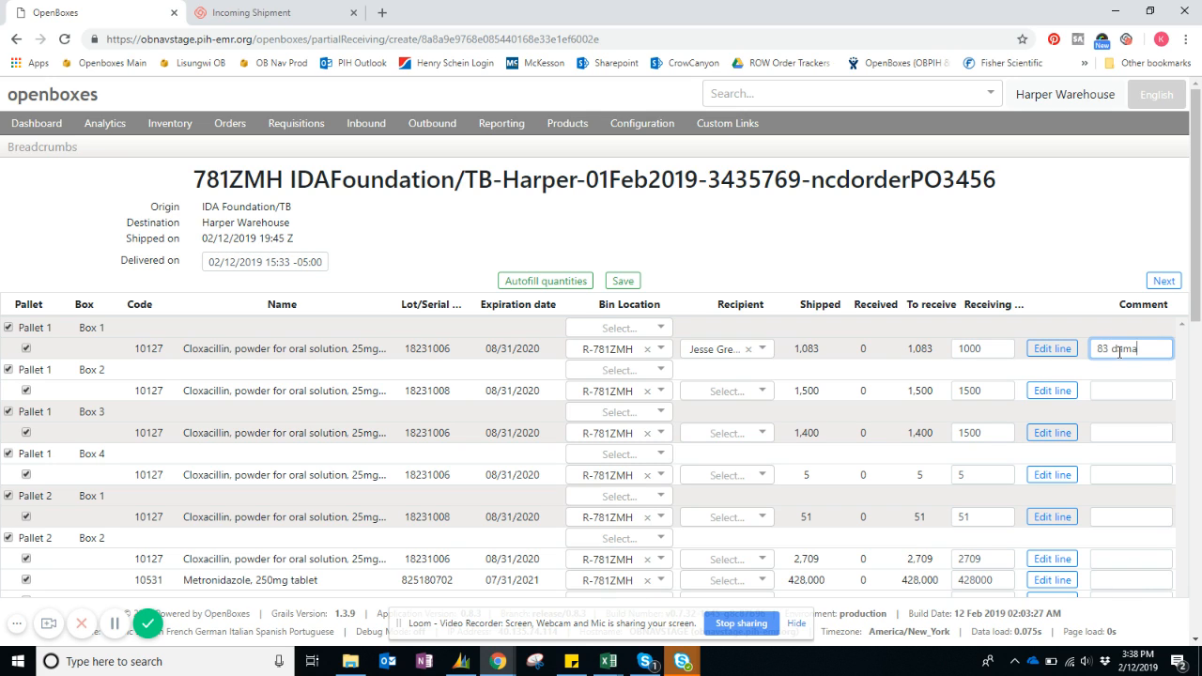
type("ged")
left_click(1109, 432)
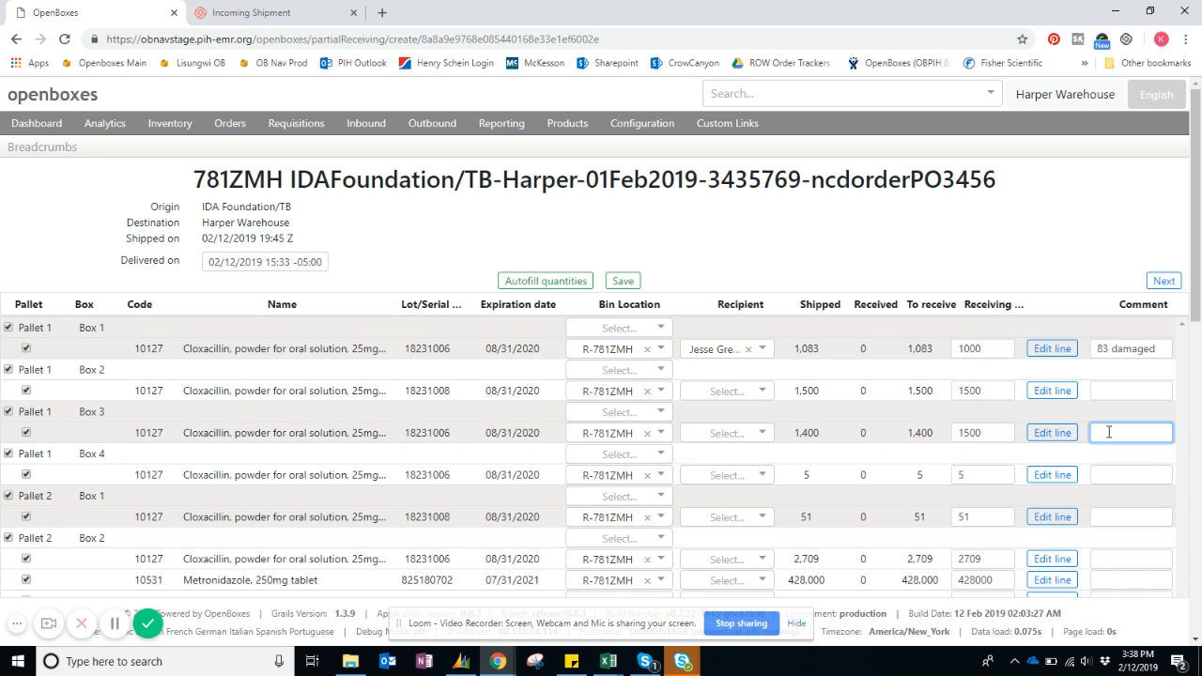
type("2 extra boxe")
type("as")
type("s")
Look over the entered receiving lines and continue to the receipt's check page.
scroll(1008, 317, "down", 3)
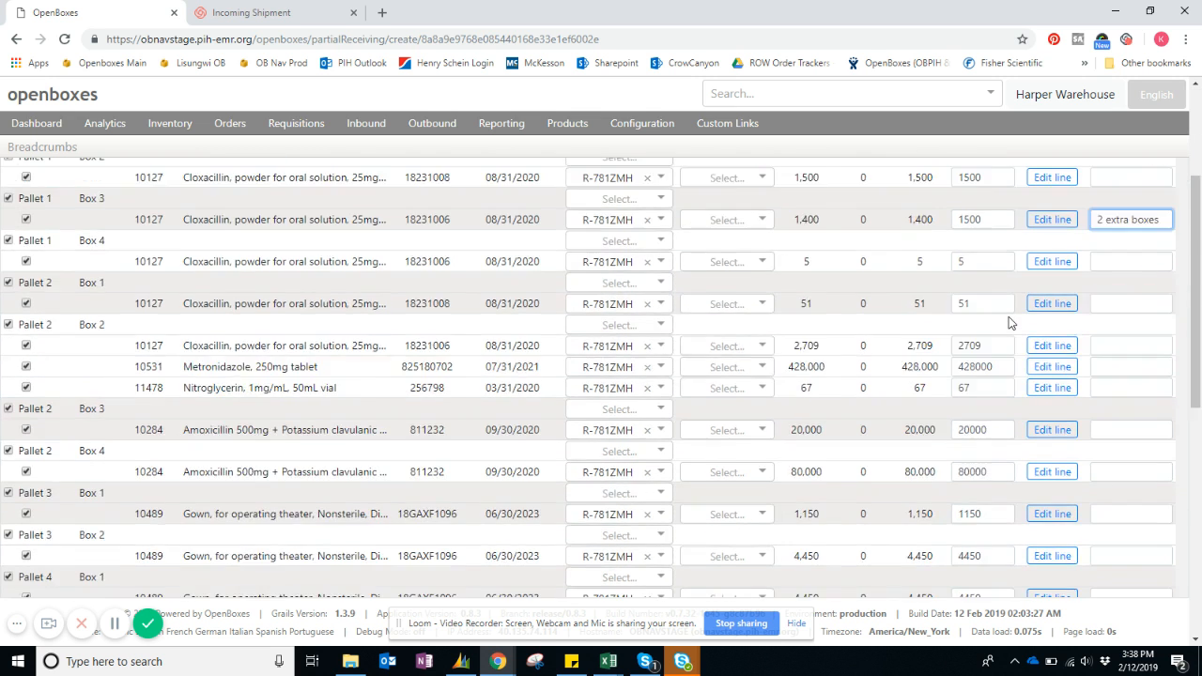
scroll(1008, 323, "down", 5)
scroll(1009, 322, "up", 7)
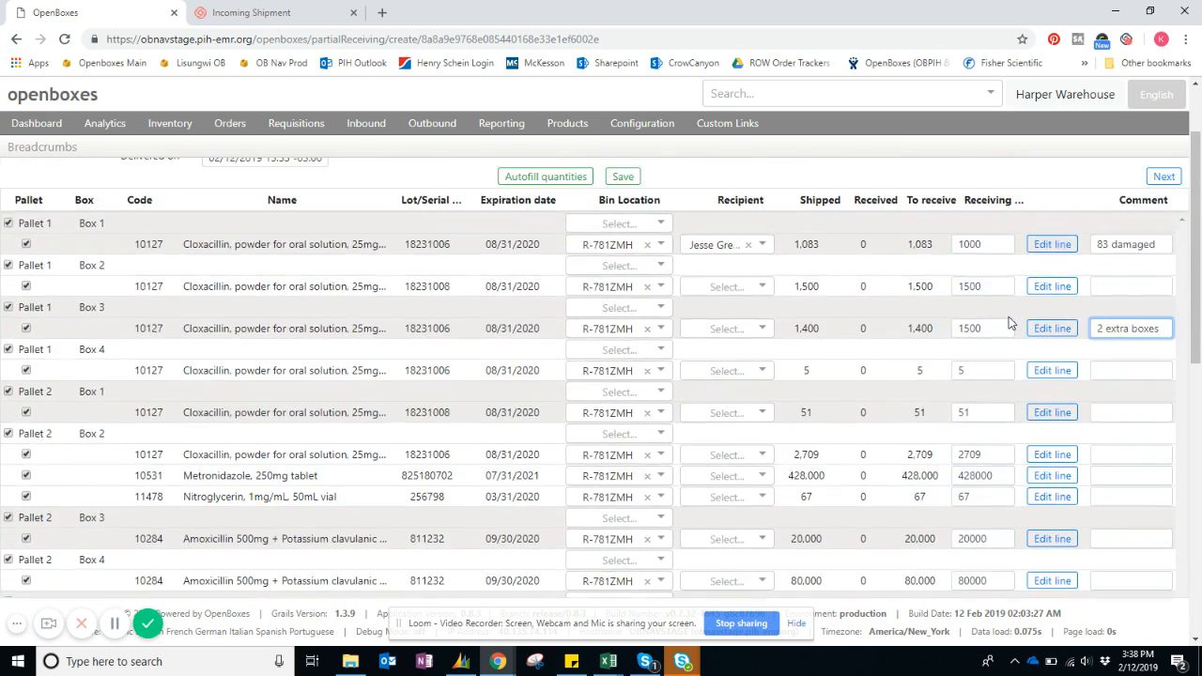
scroll(1009, 323, "up", 2)
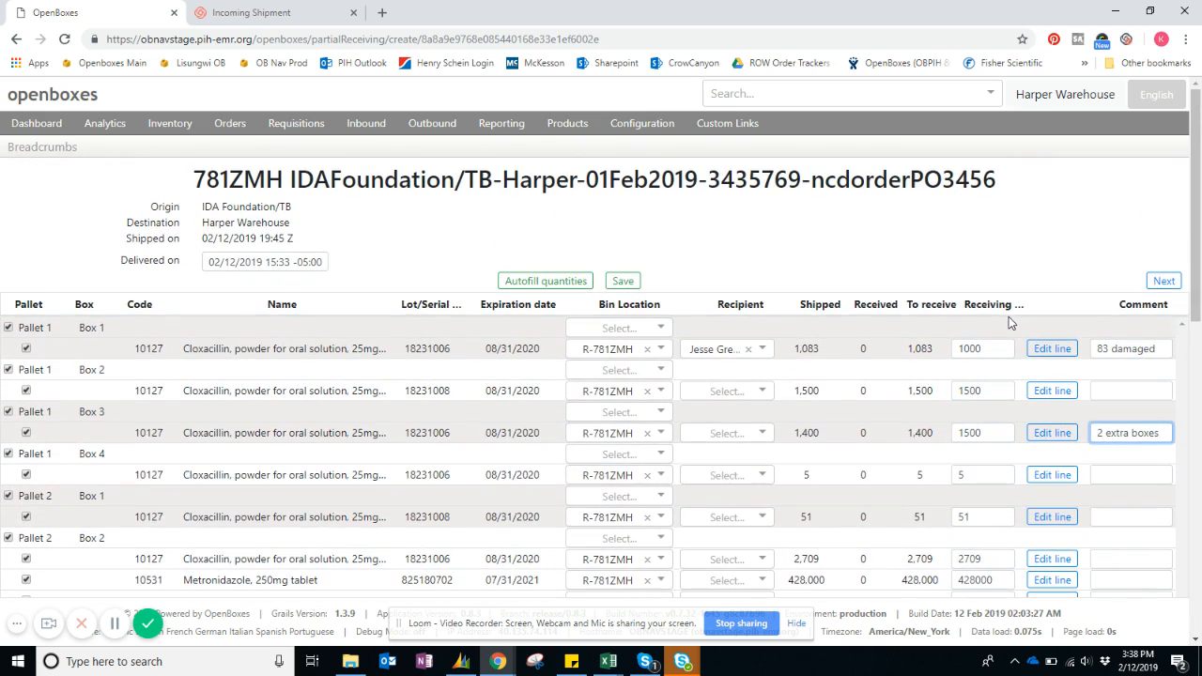
left_click(1163, 282)
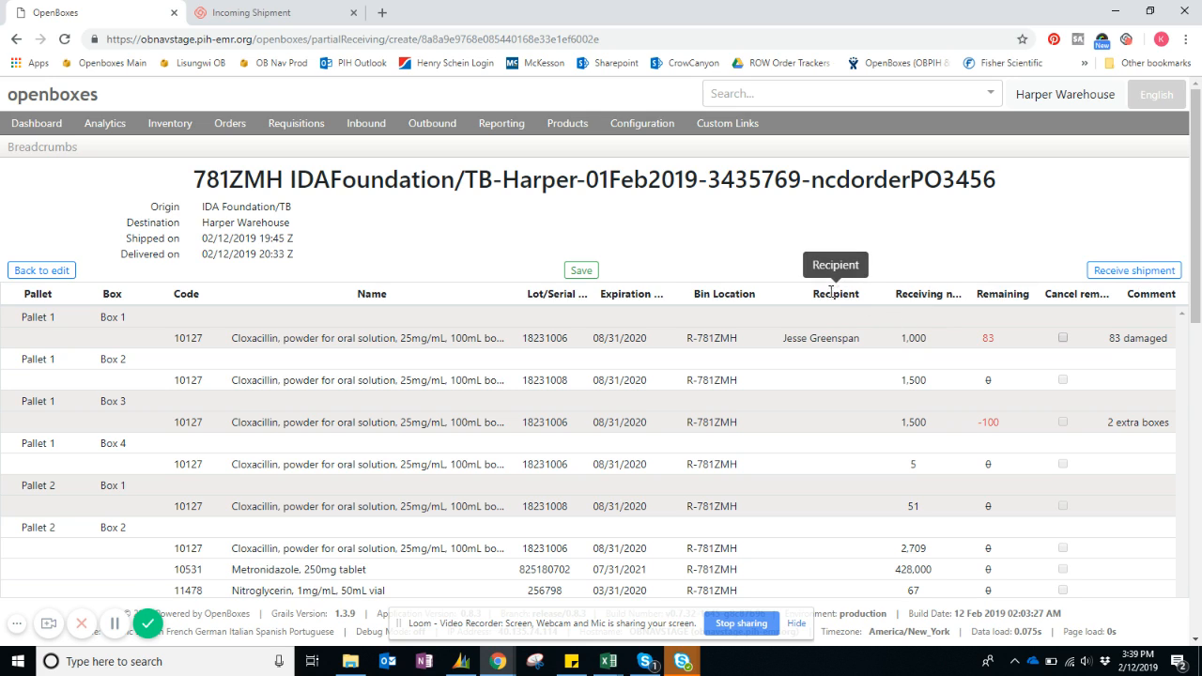
Examine the receiving and remaining quantities, especially the remaining amounts for Pallet 1, Box 1 and Pallet 1, Box 3.
left_click_drag(896, 294, 949, 294)
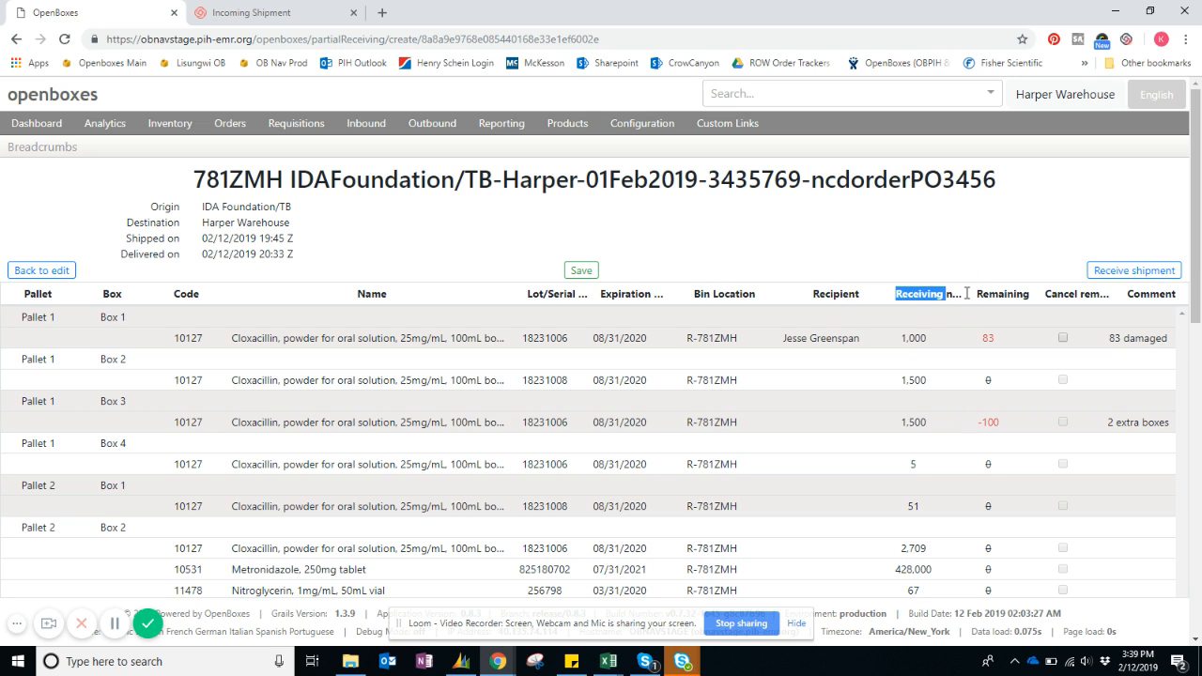
left_click_drag(978, 294, 1032, 299)
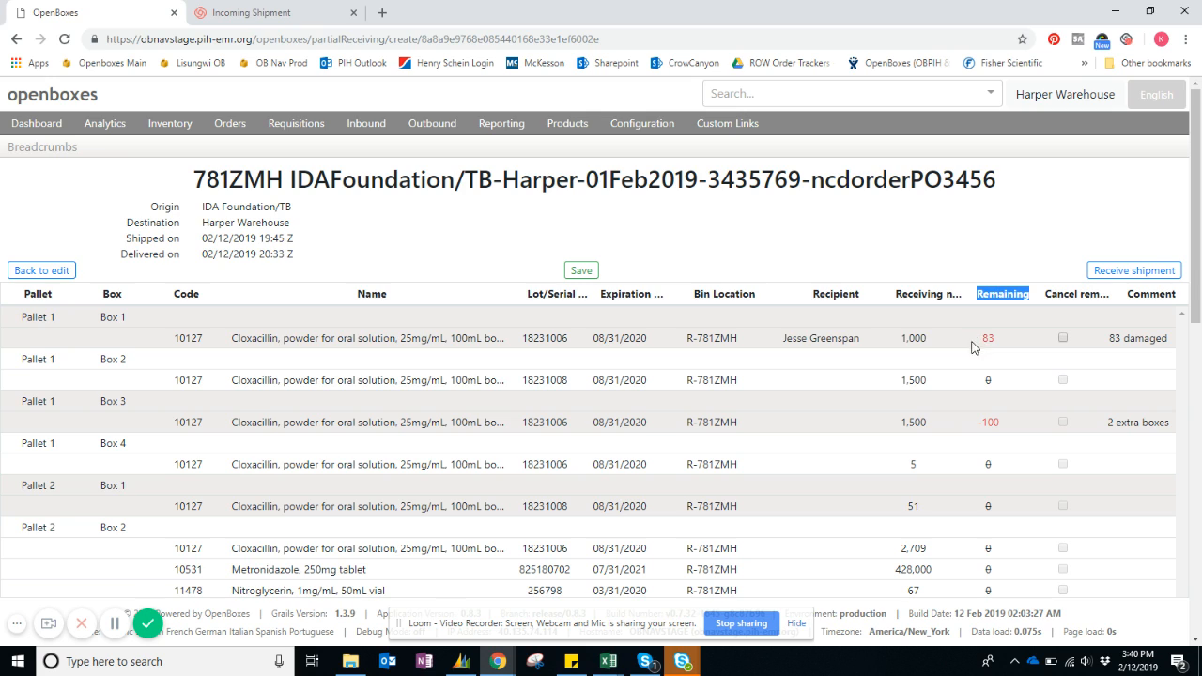
left_click_drag(977, 340, 1001, 342)
left_click(1004, 342)
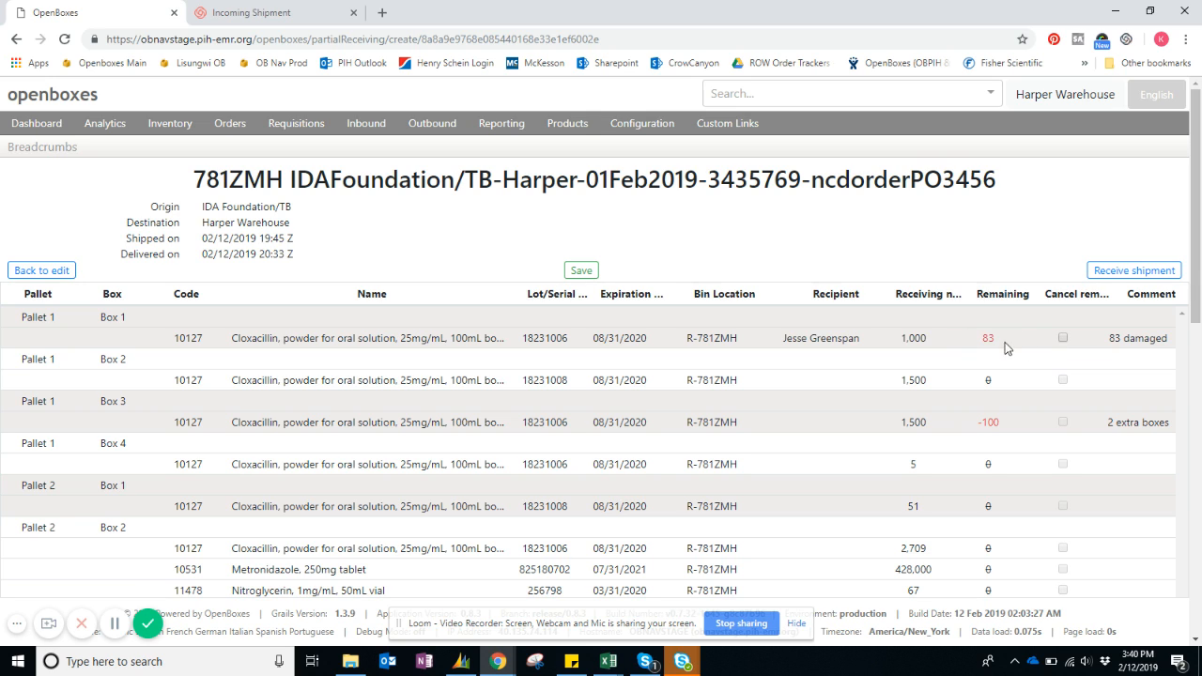
left_click_drag(980, 340, 1001, 343)
left_click_drag(975, 425, 1001, 431)
left_click(956, 424)
Cancel the remaining quantity for Pallet 1, Box 1 and receive the shipment.
left_click(1063, 340)
scroll(1006, 336, "down", 10)
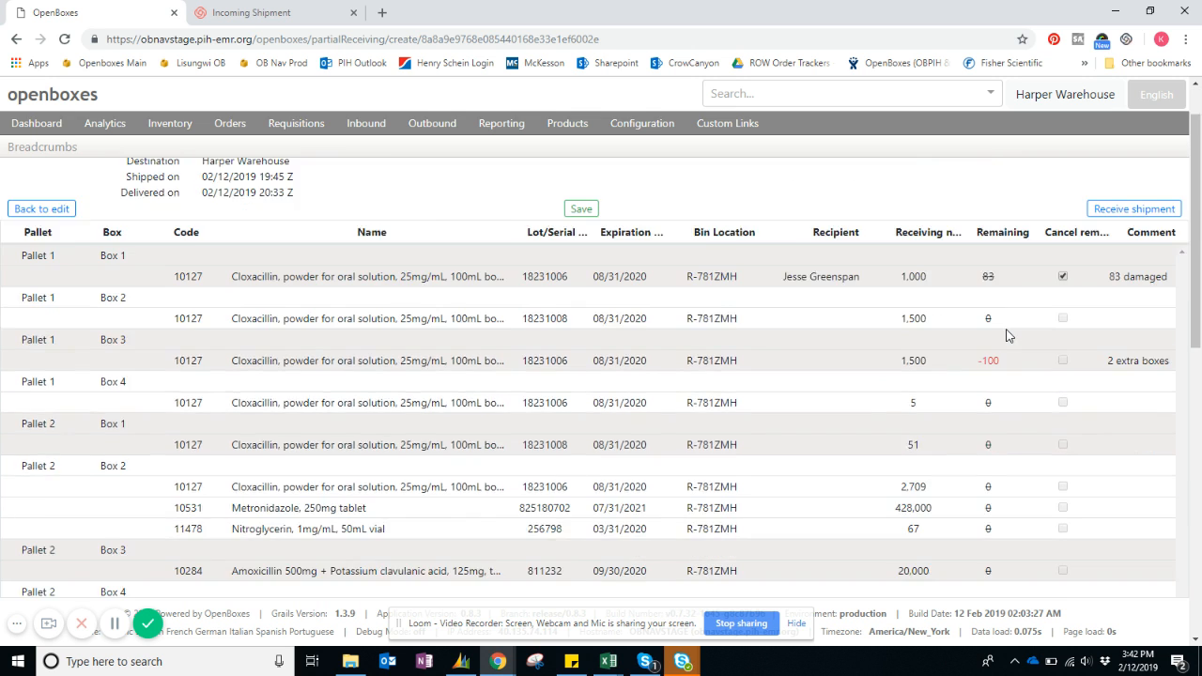
scroll(1007, 337, "up", 10)
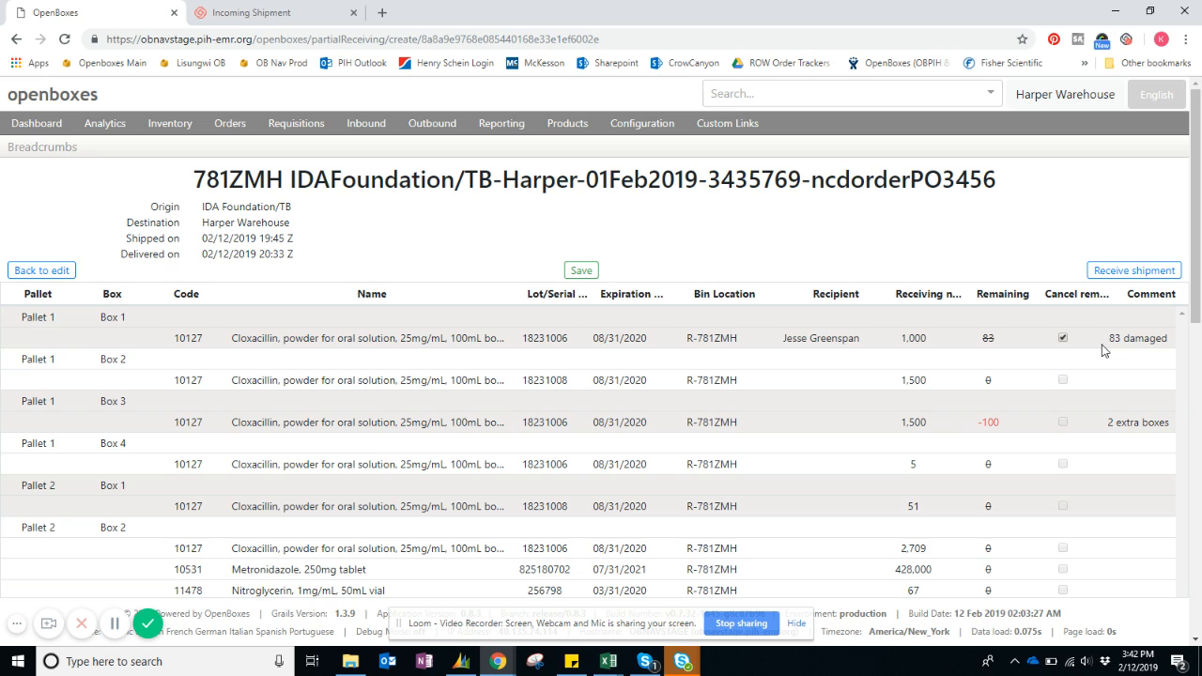
left_click(1127, 273)
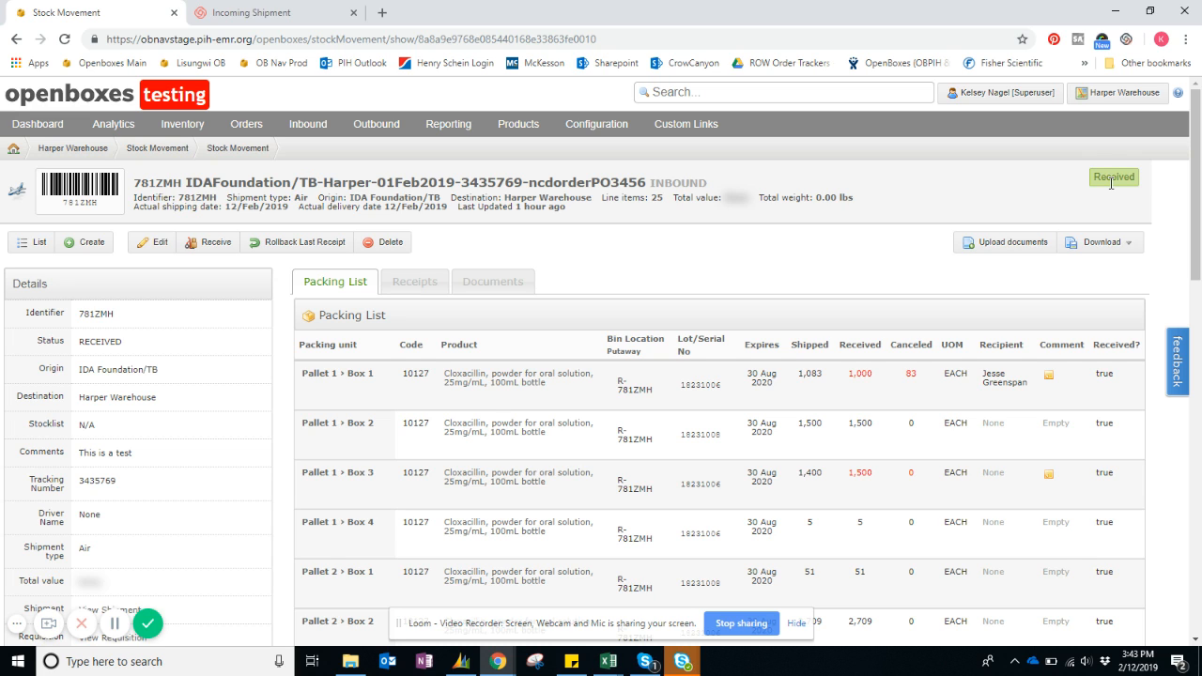
Examine the stock movement's packing list, checking the shipped quantity against the received one for Pallet 1, Box 1.
scroll(681, 303, "down", 3)
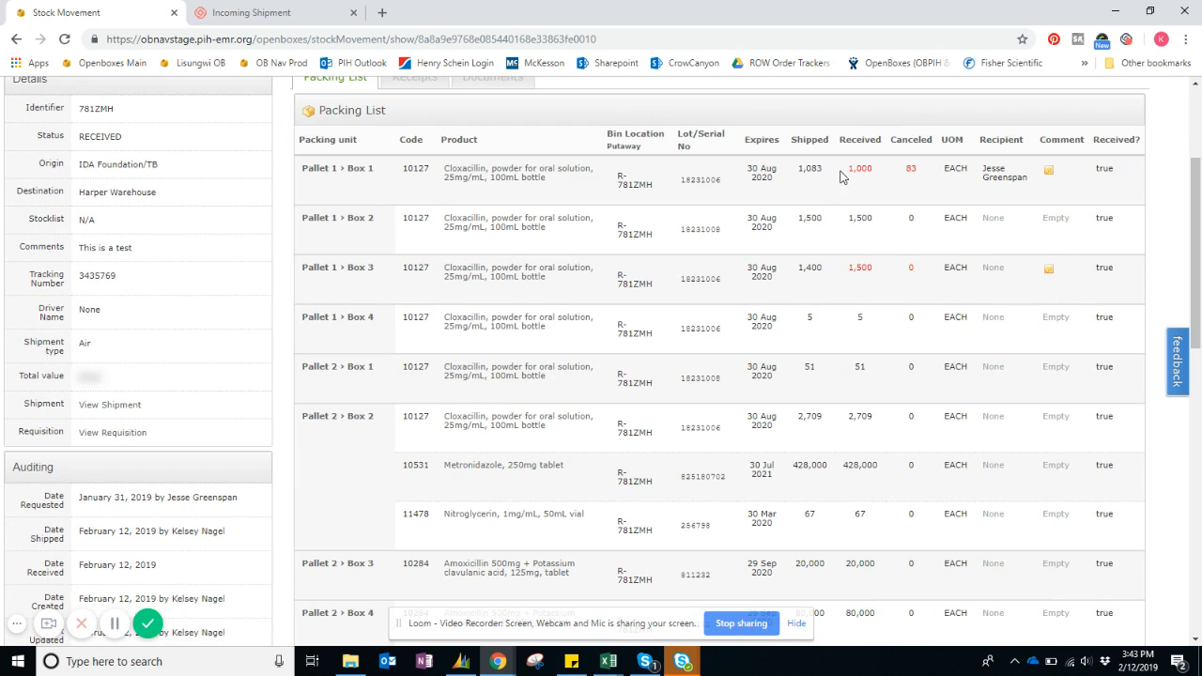
left_click_drag(790, 140, 842, 139)
left_click_drag(798, 169, 829, 172)
scroll(942, 179, "up", 2)
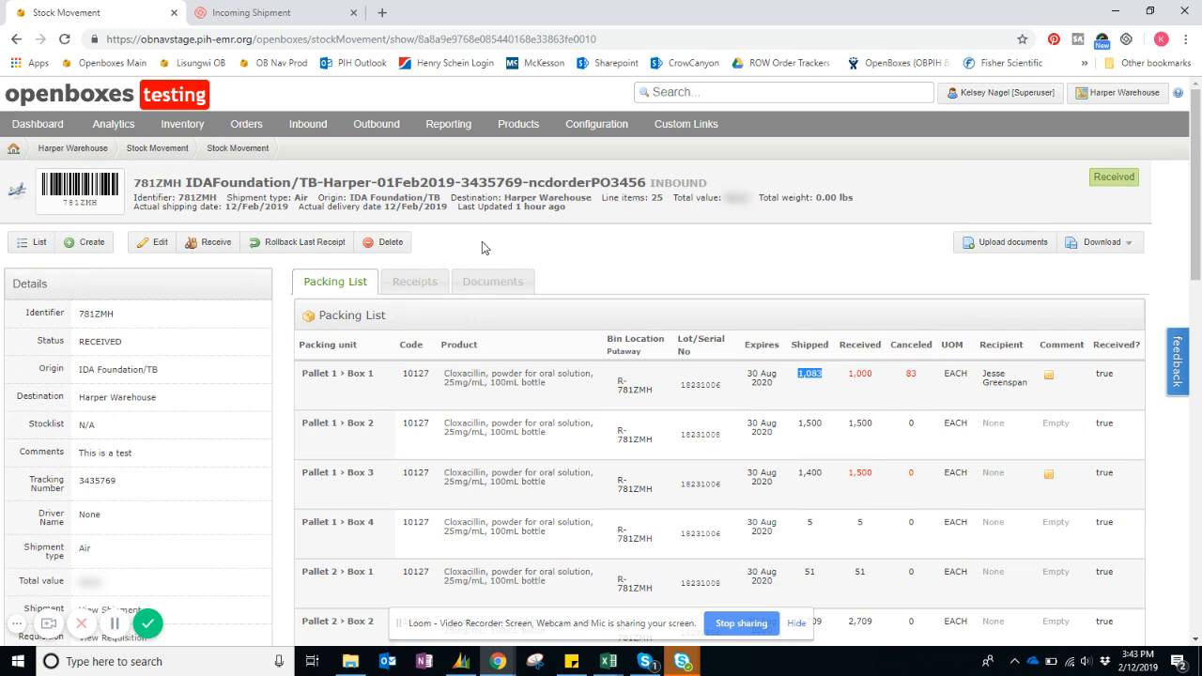
Look through the stock movement's receipt lines, comparing the received and canceled quantities with the packing list.
left_click(415, 283)
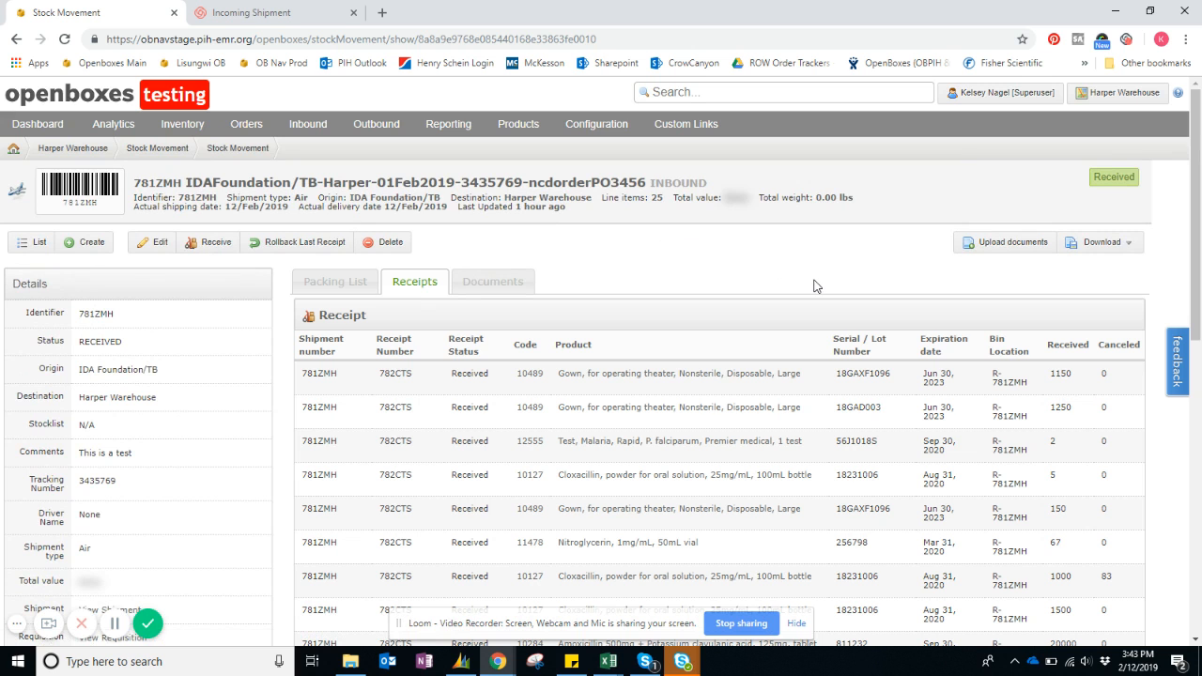
scroll(814, 285, "down", 1)
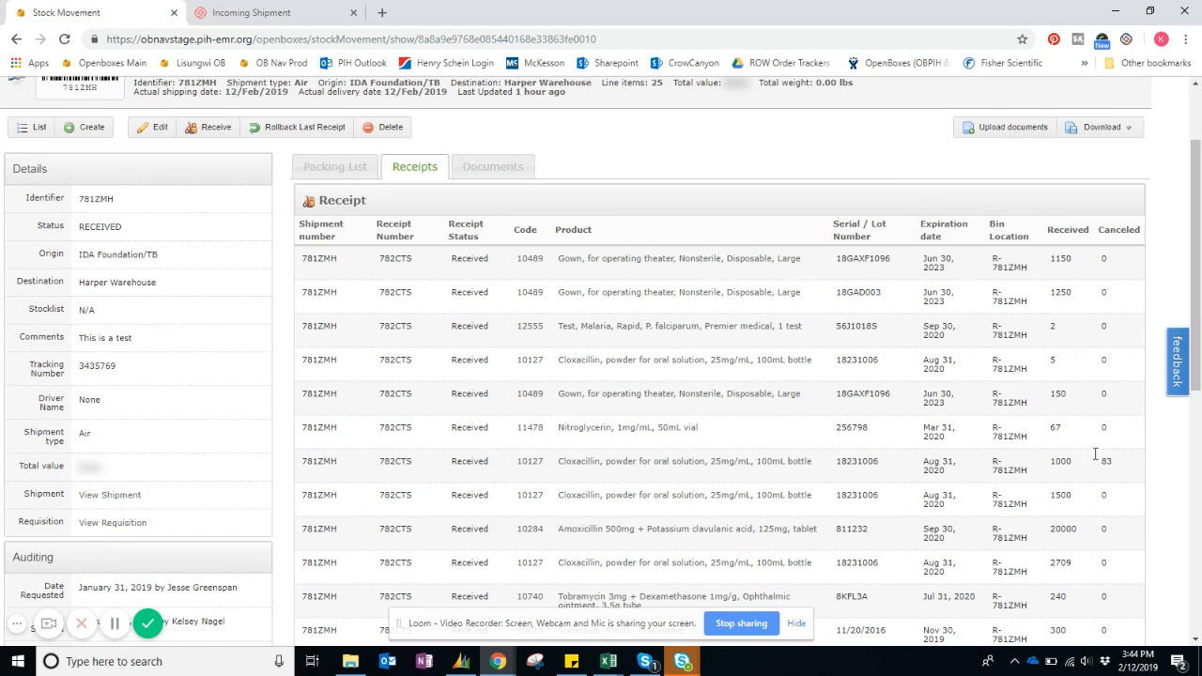
left_click(332, 174)
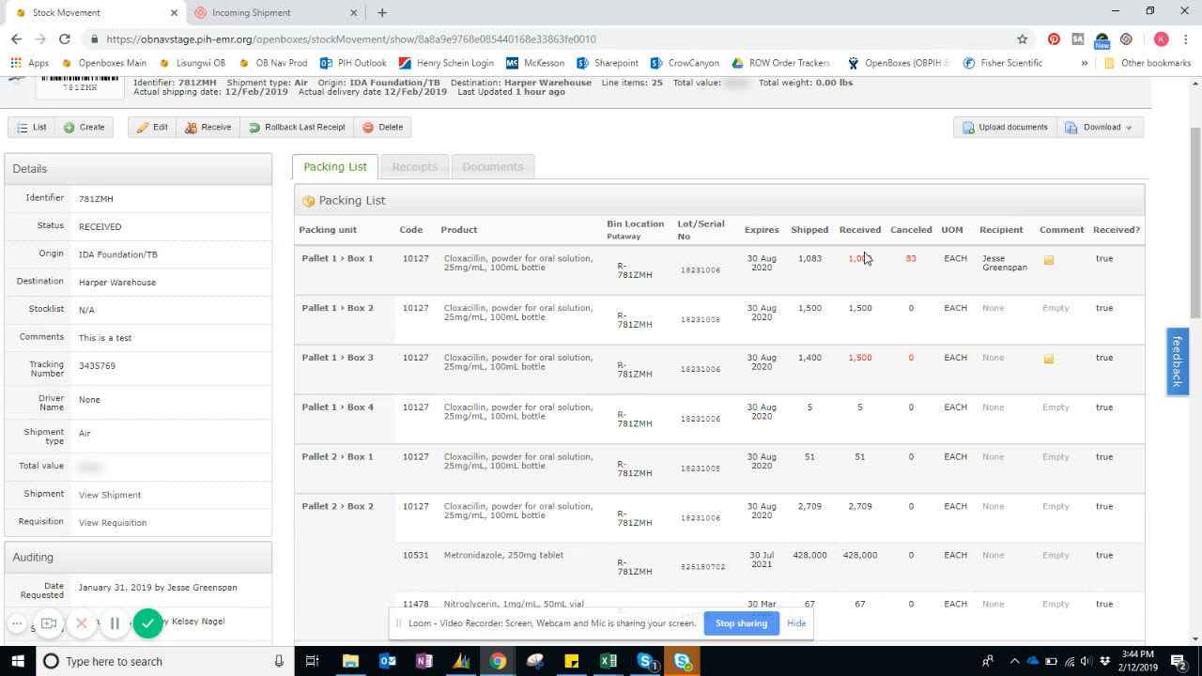
left_click(406, 171)
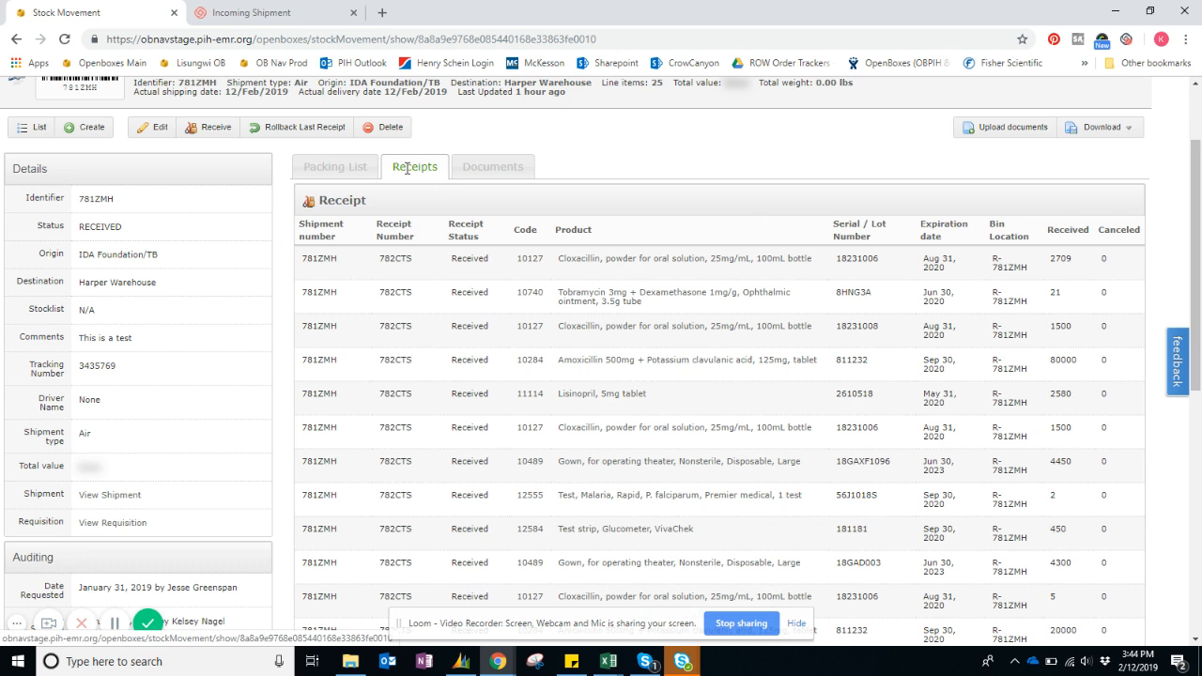
scroll(654, 287, "down", 10)
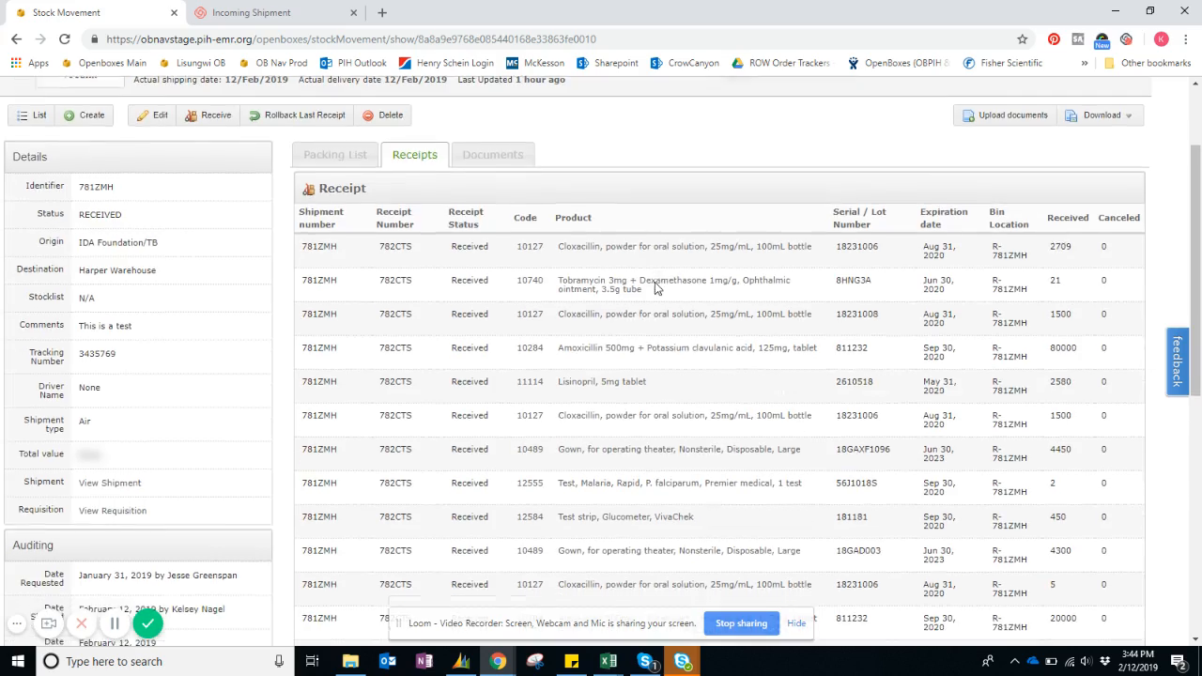
scroll(654, 287, "up", 10)
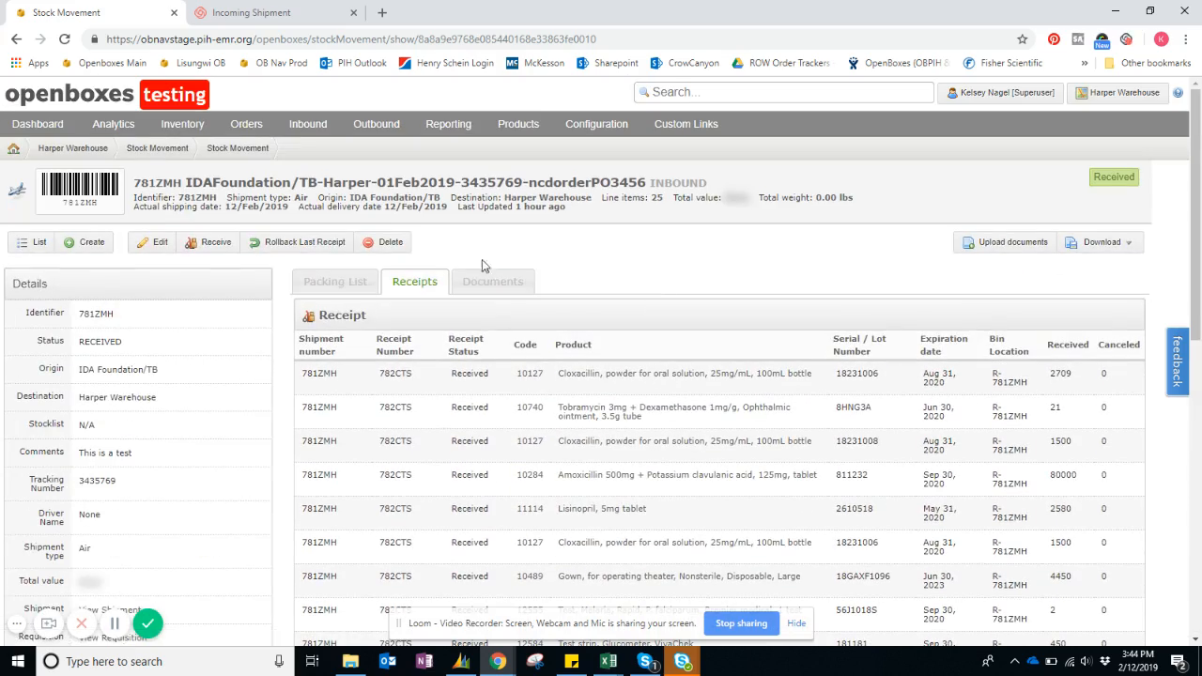
Open the Goods Receipt Note from the stock movement's documents, read through its lines and signature fields, and return to the stock movement.
left_click(510, 278)
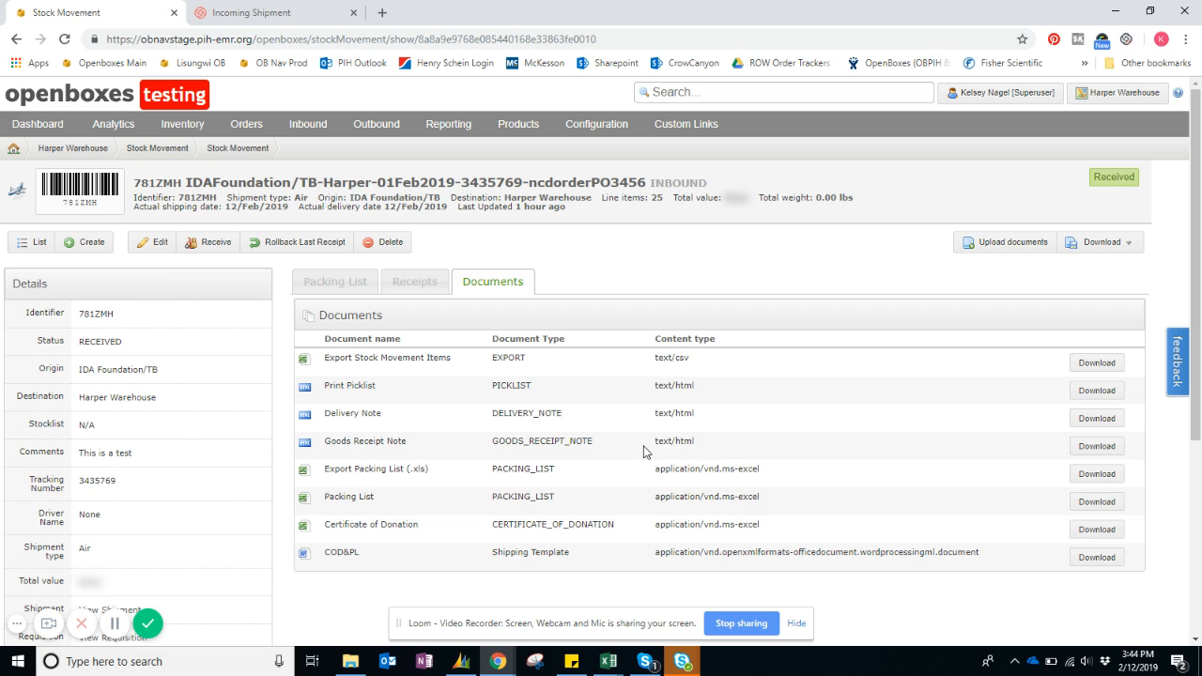
left_click(1083, 452)
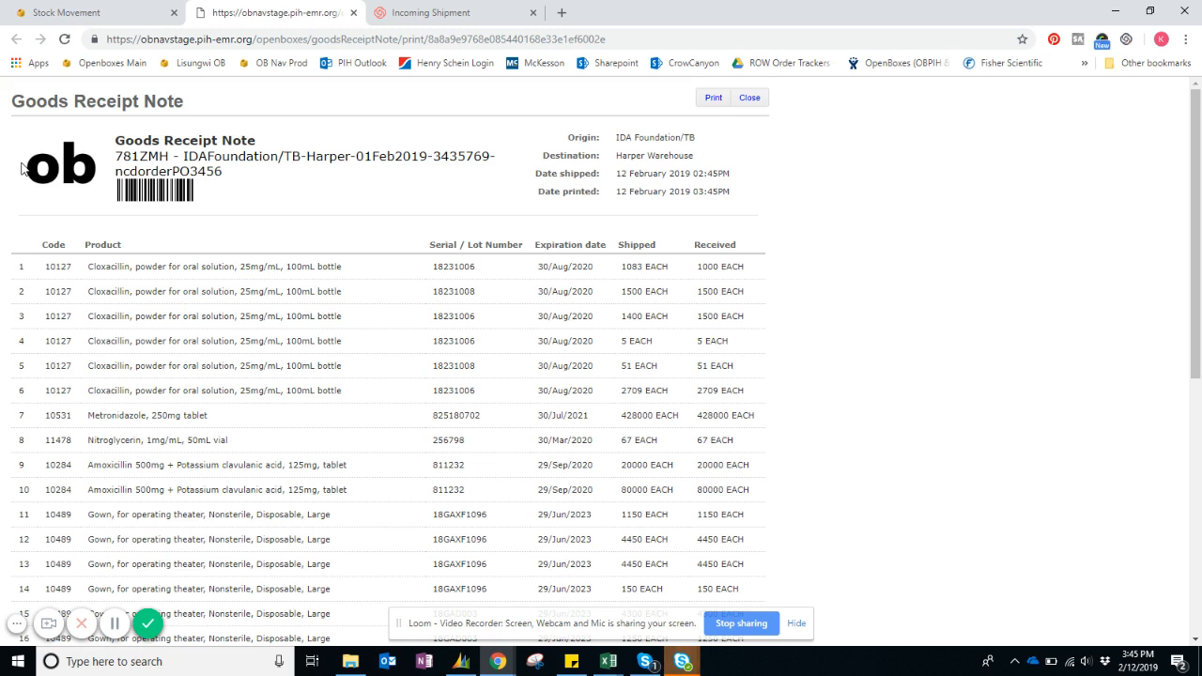
scroll(69, 216, "down", 1)
scroll(69, 215, "down", 5)
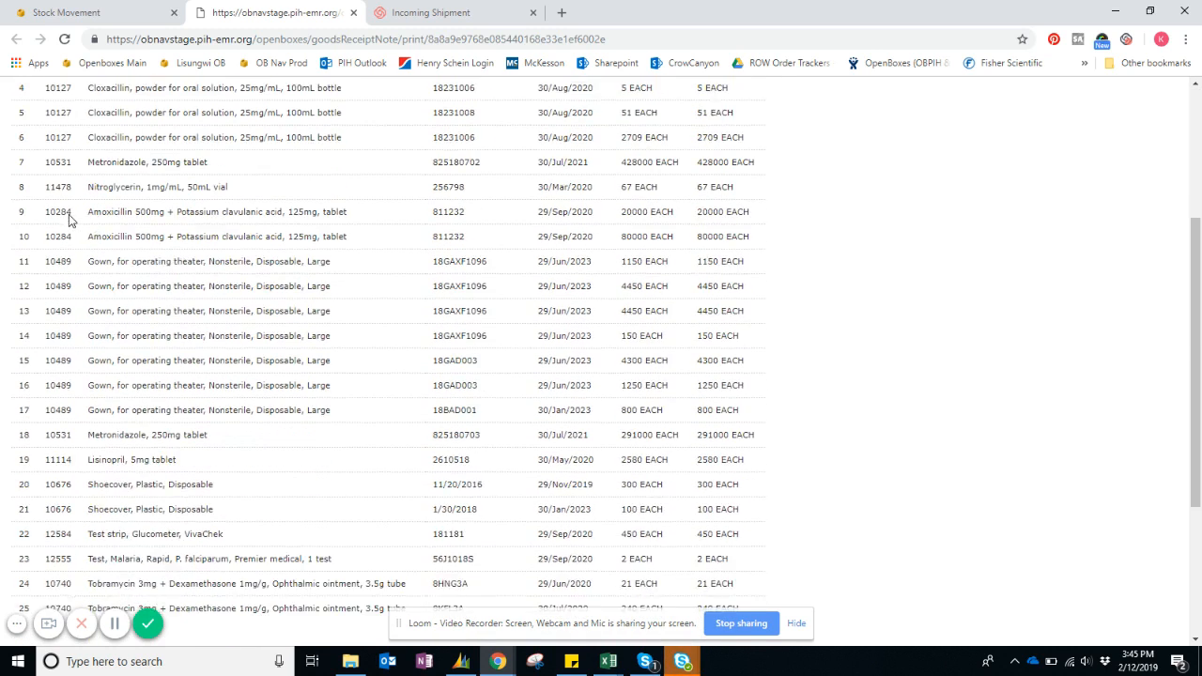
scroll(68, 214, "up", 6)
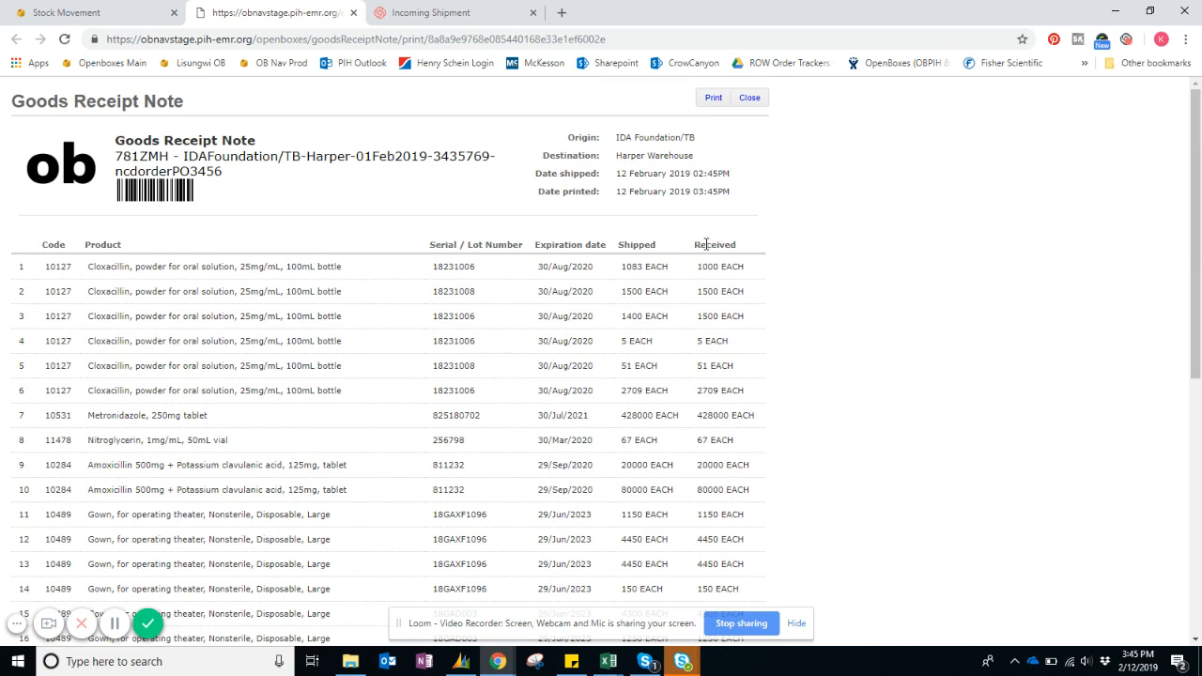
scroll(706, 259, "down", 1)
scroll(706, 259, "up", 1)
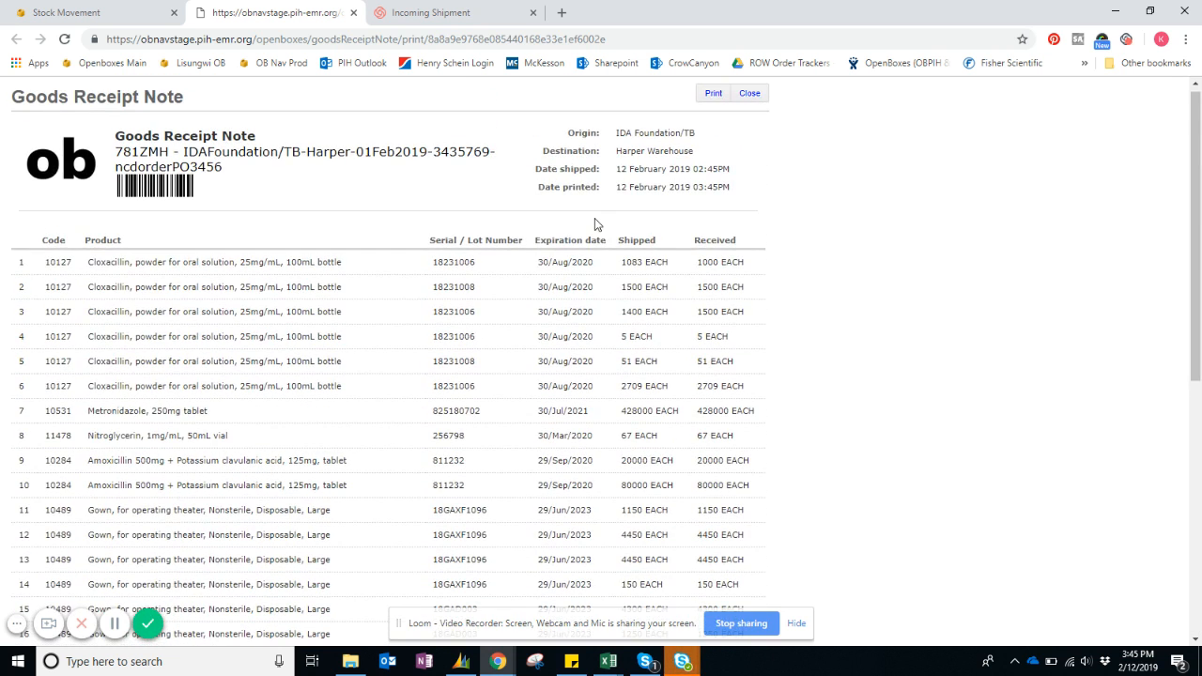
scroll(594, 218, "down", 5)
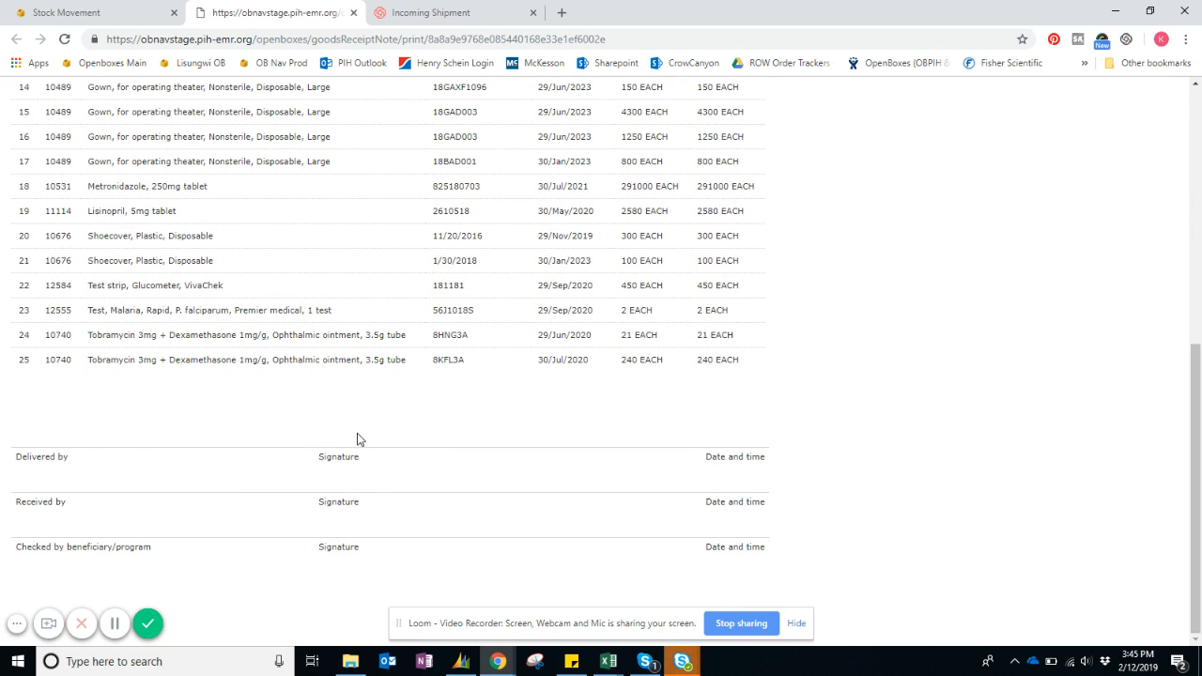
scroll(357, 440, "up", 5)
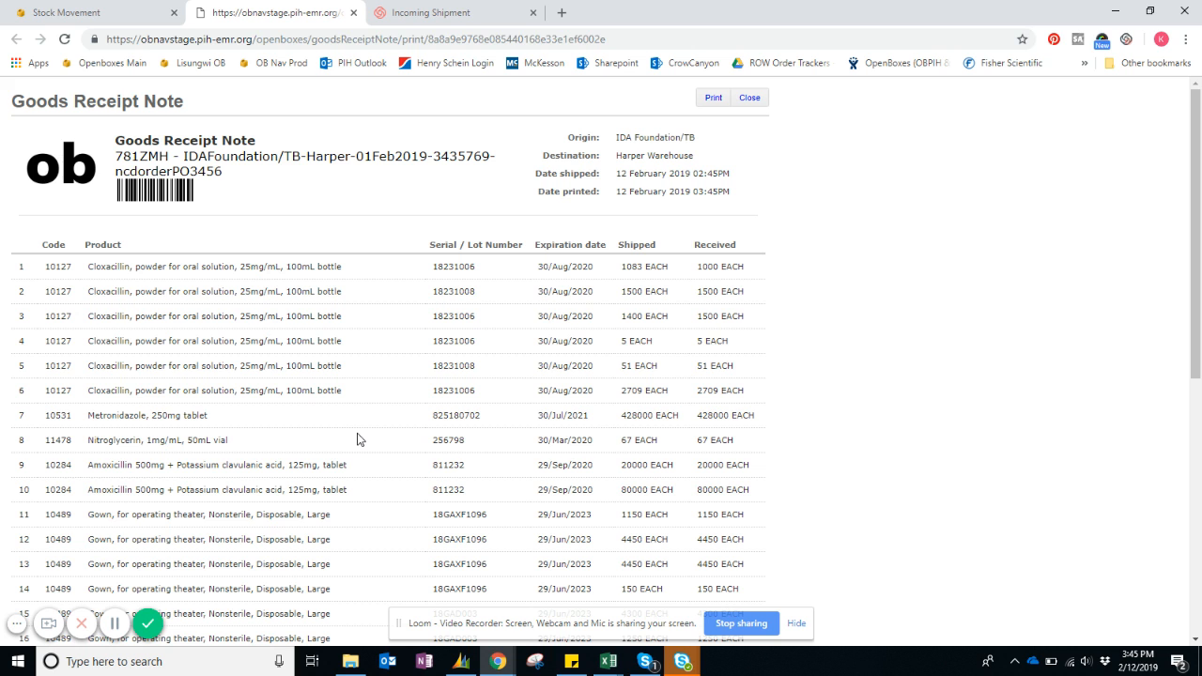
left_click(94, 15)
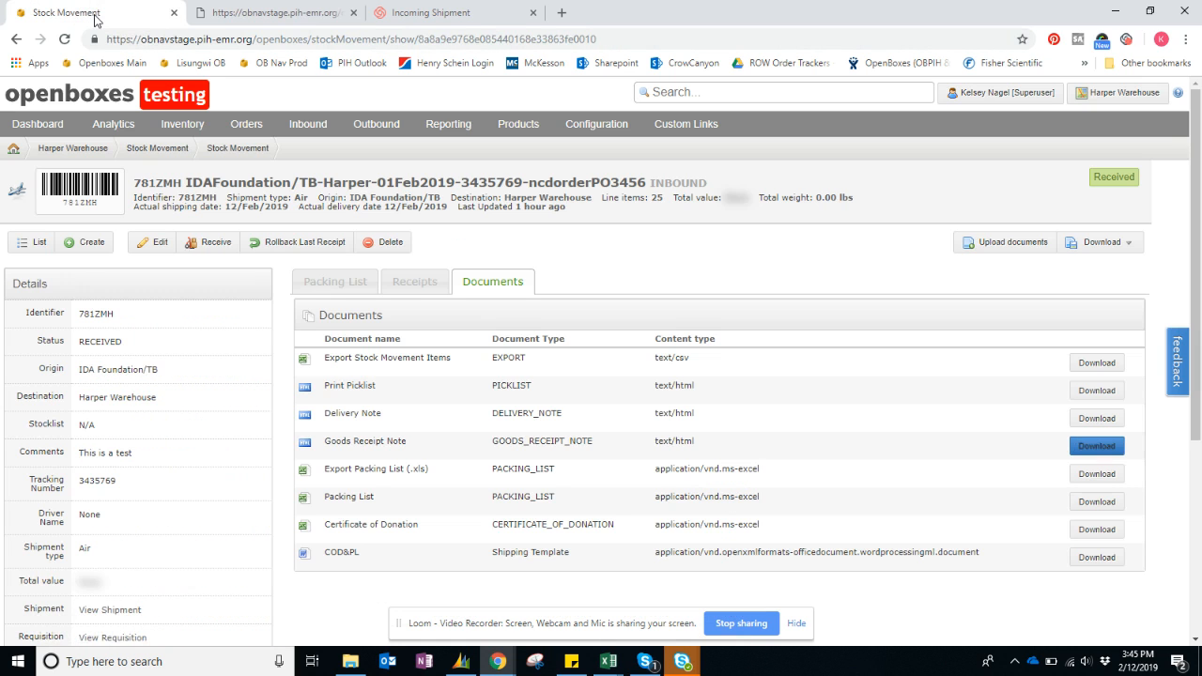